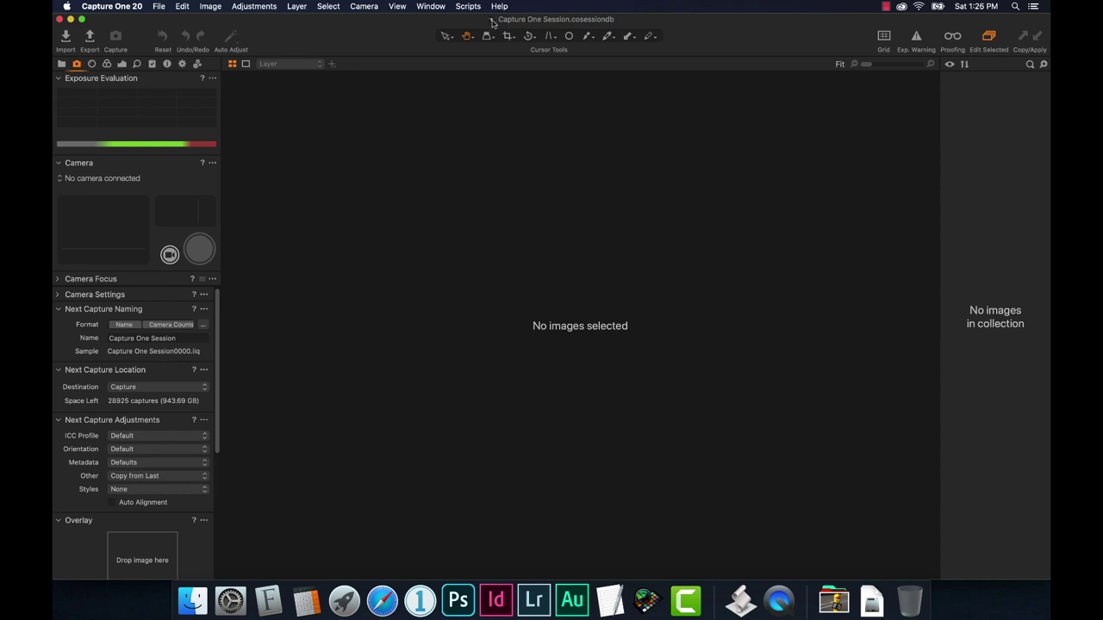
Show the current session file's folder path from the window title.
left_click(493, 21, "super")
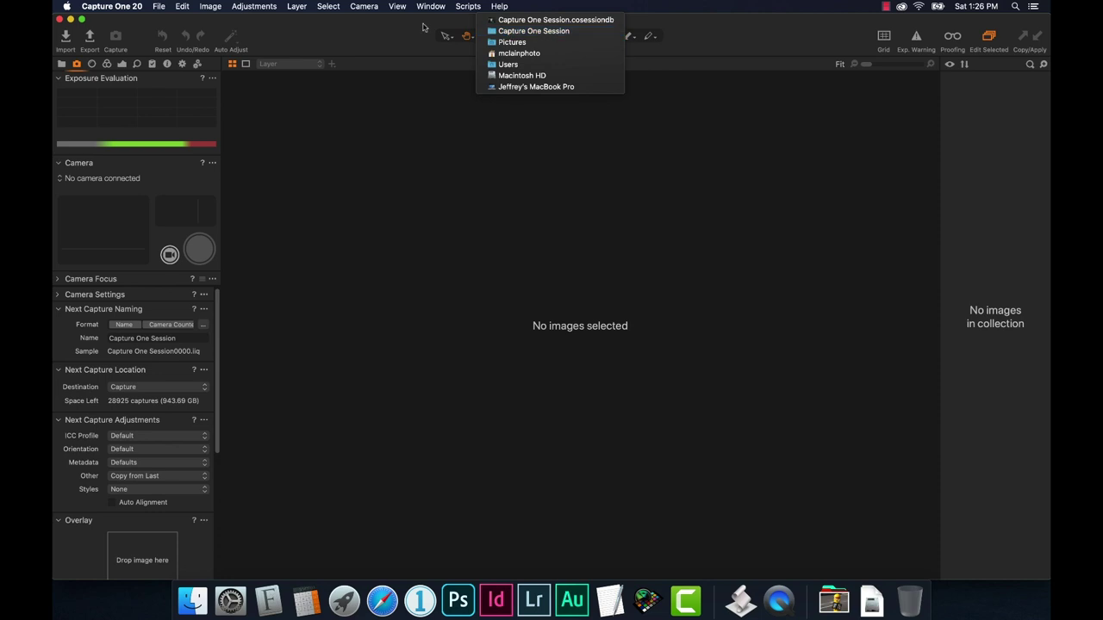
Open a new Finder window and navigate up to the home folder.
left_click(369, 28)
left_click_drag(369, 29, 389, 160)
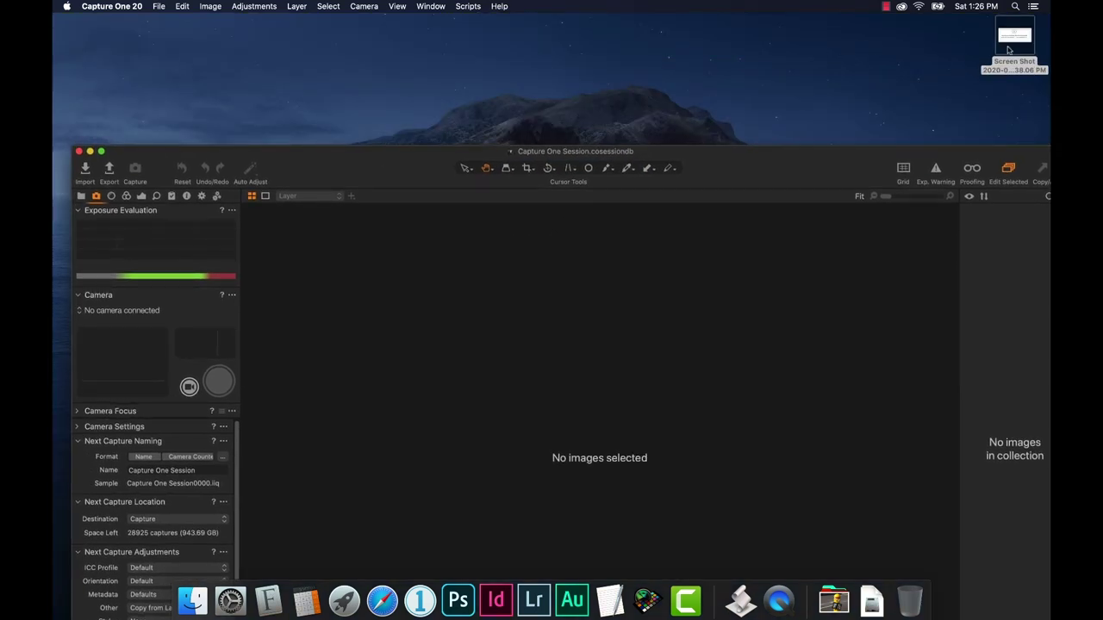
left_click(847, 96)
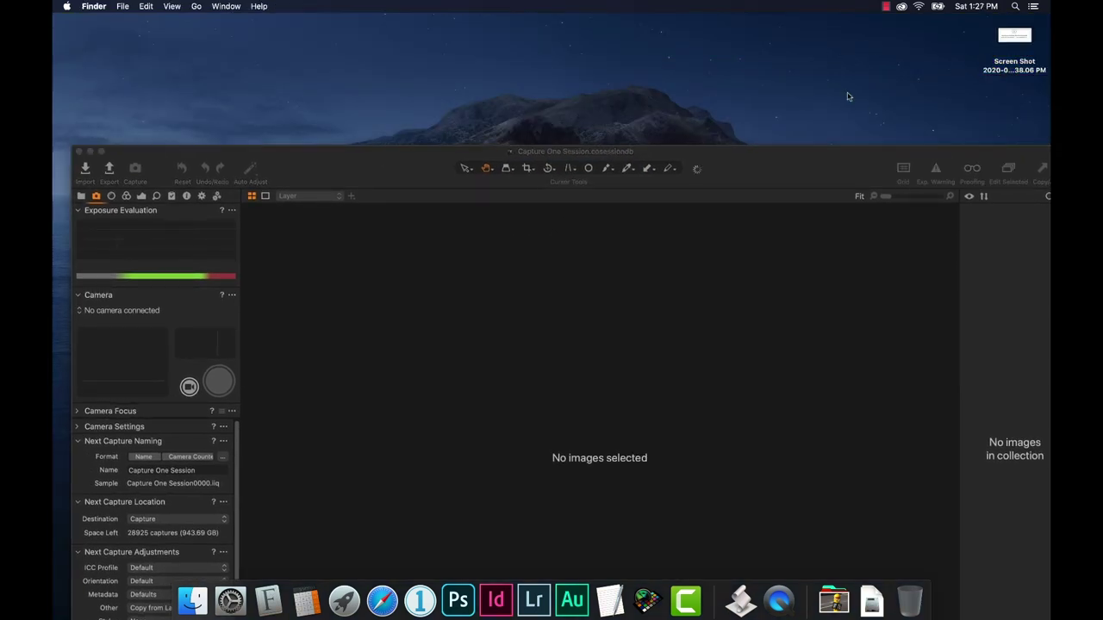
key("super+n")
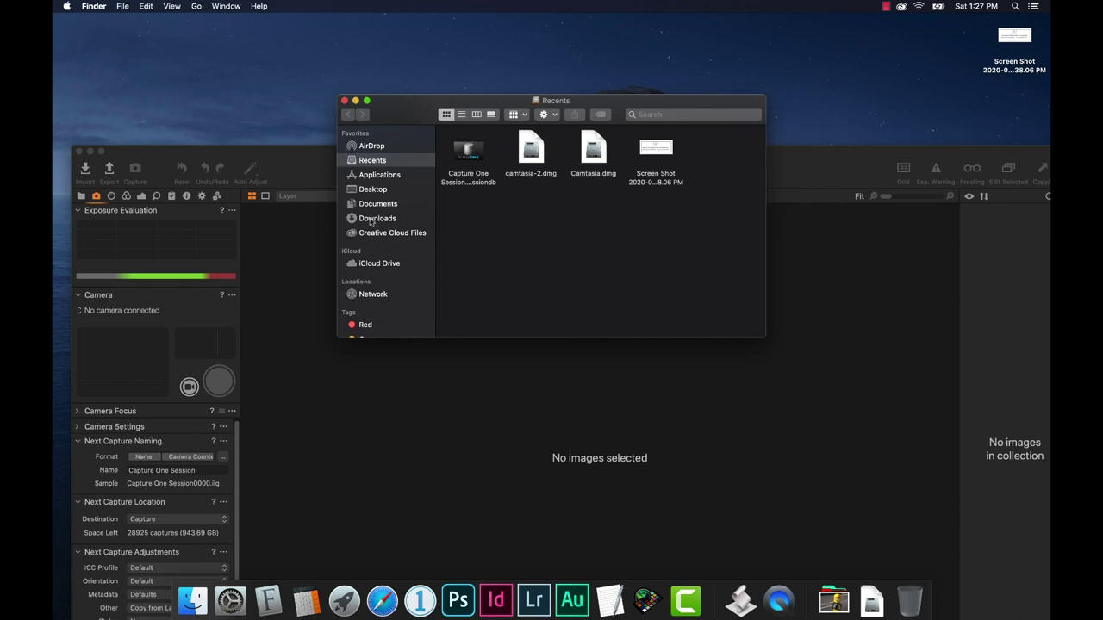
left_click(370, 189)
left_click(555, 100, "super")
left_click(569, 133)
double_click(468, 151)
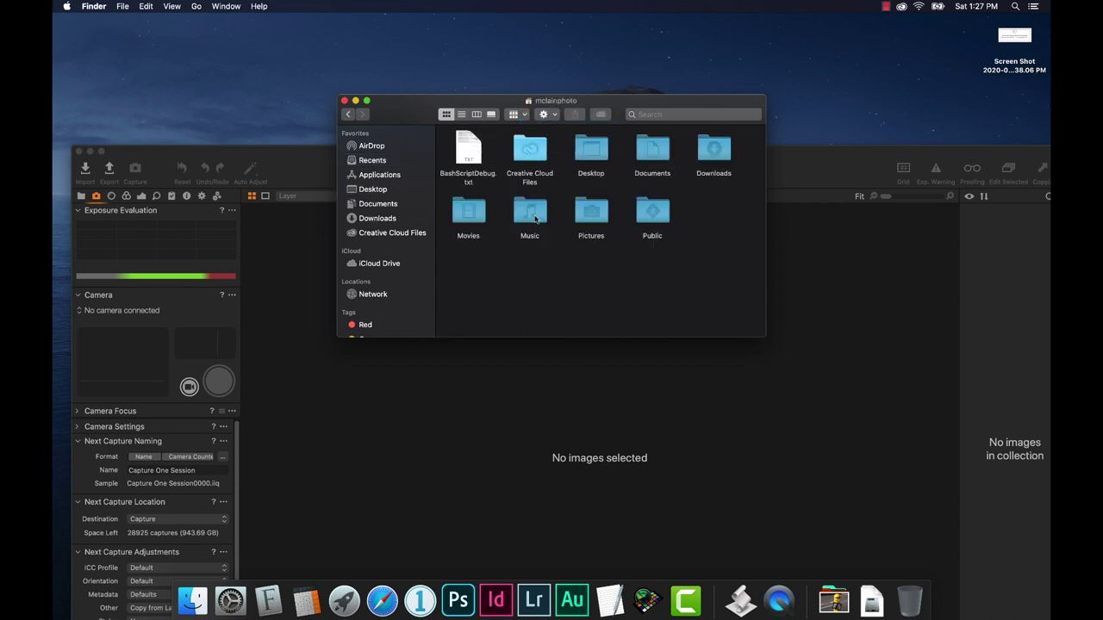
Open Pictures and inspect the old Capture One Session folder.
left_click(589, 215)
double_click(590, 216)
left_click(466, 152)
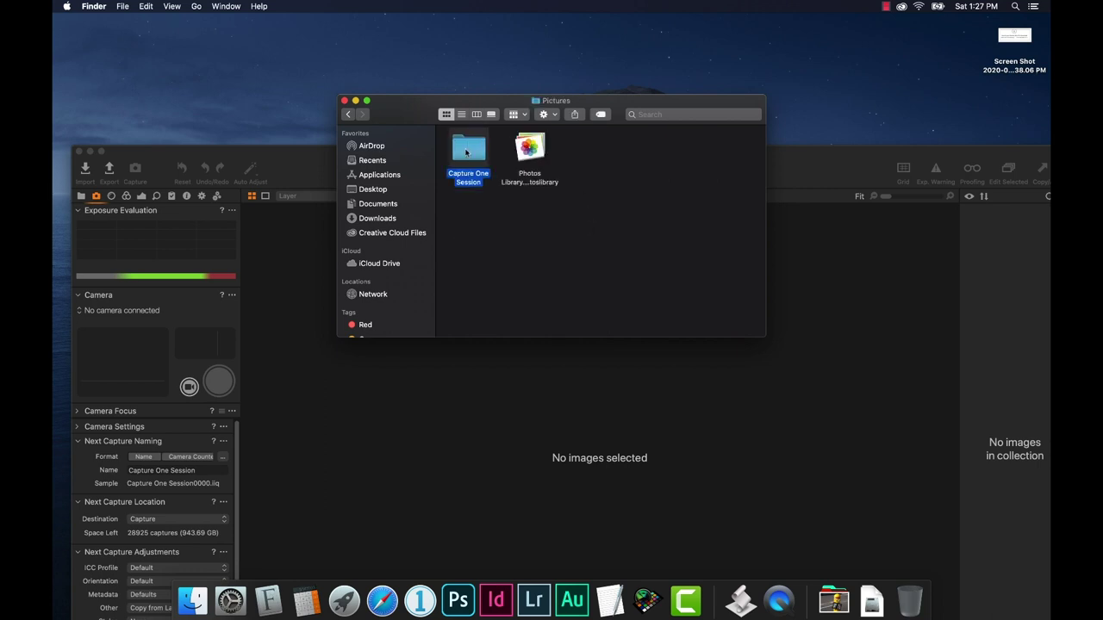
double_click(466, 151)
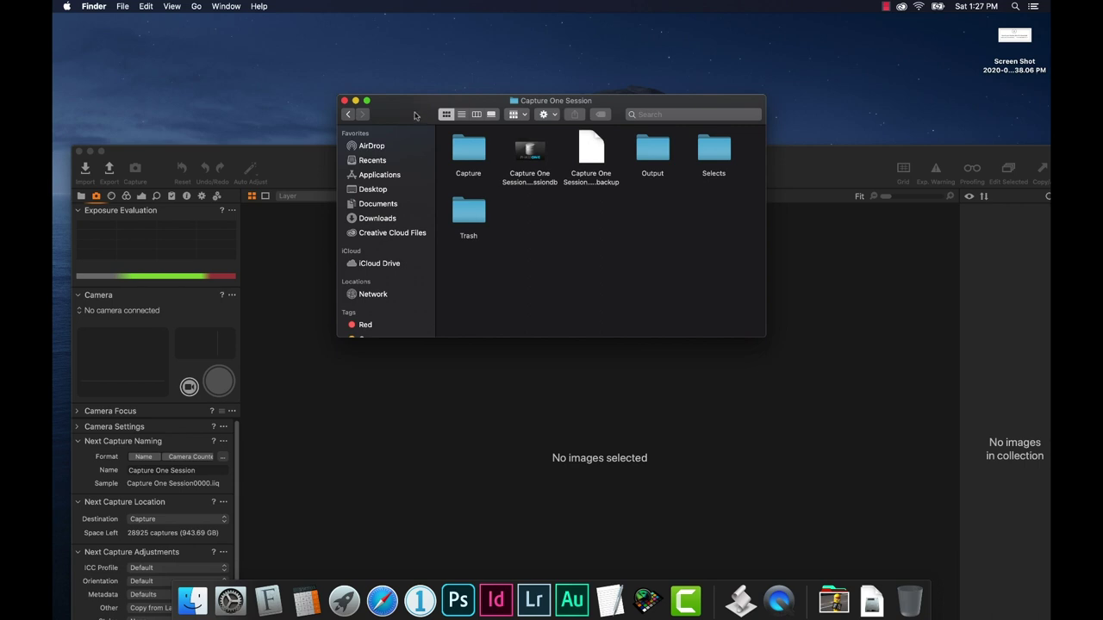
Move the Capture One Session folder from Pictures to the Trash and close Finder.
left_click(348, 115)
left_click(475, 155)
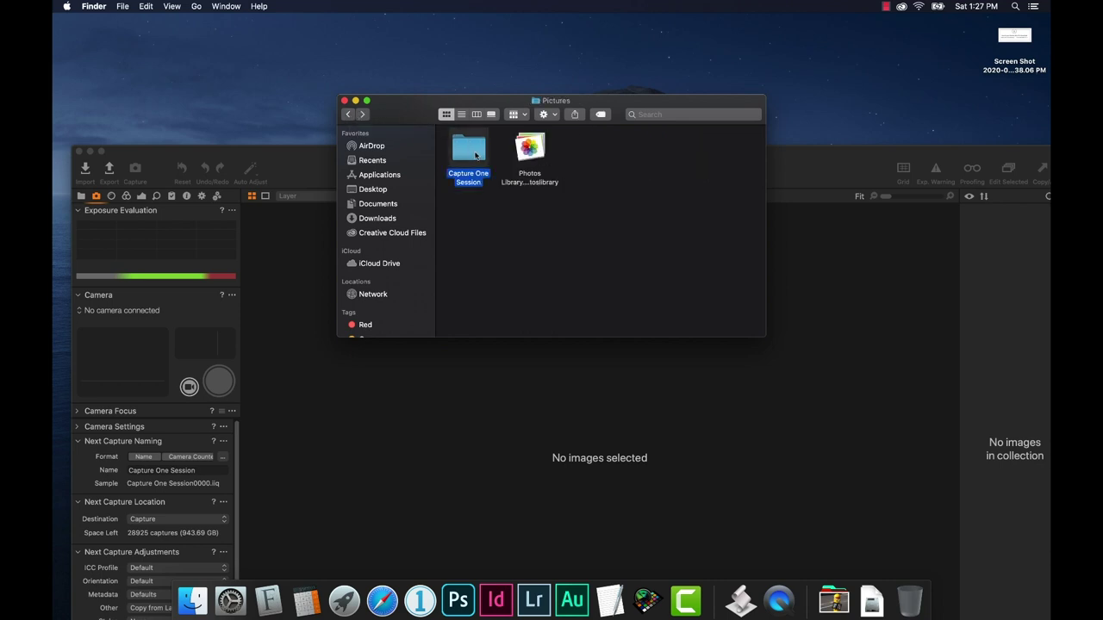
key("super+BackSpace")
left_click(345, 101)
double_click(324, 155)
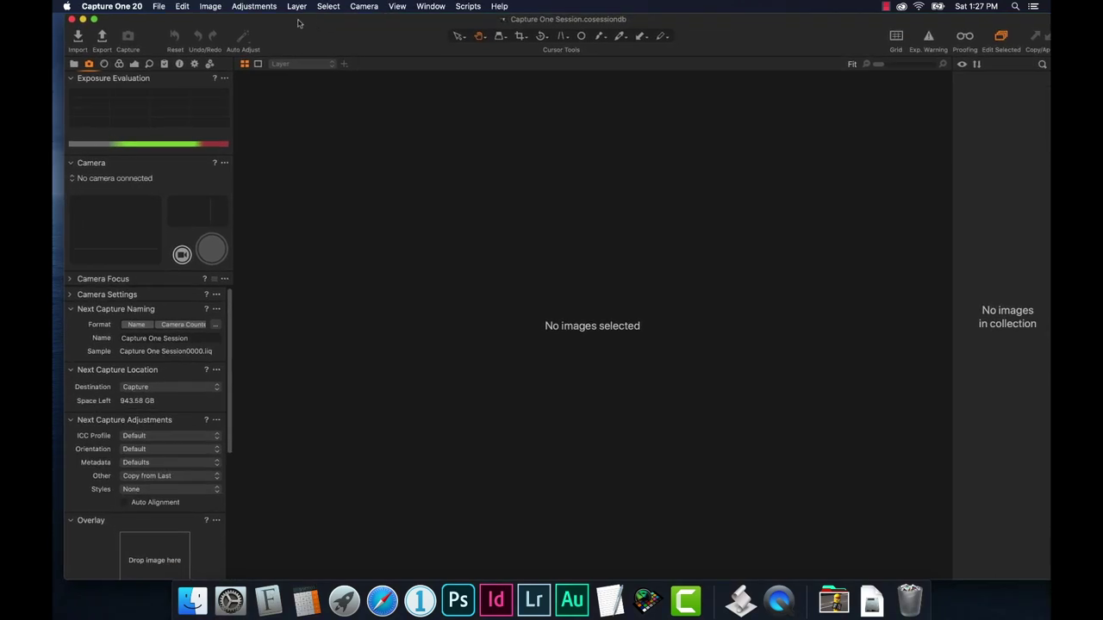
Start a new session from the File menu, closing the old session that can't be saved.
left_click(159, 6)
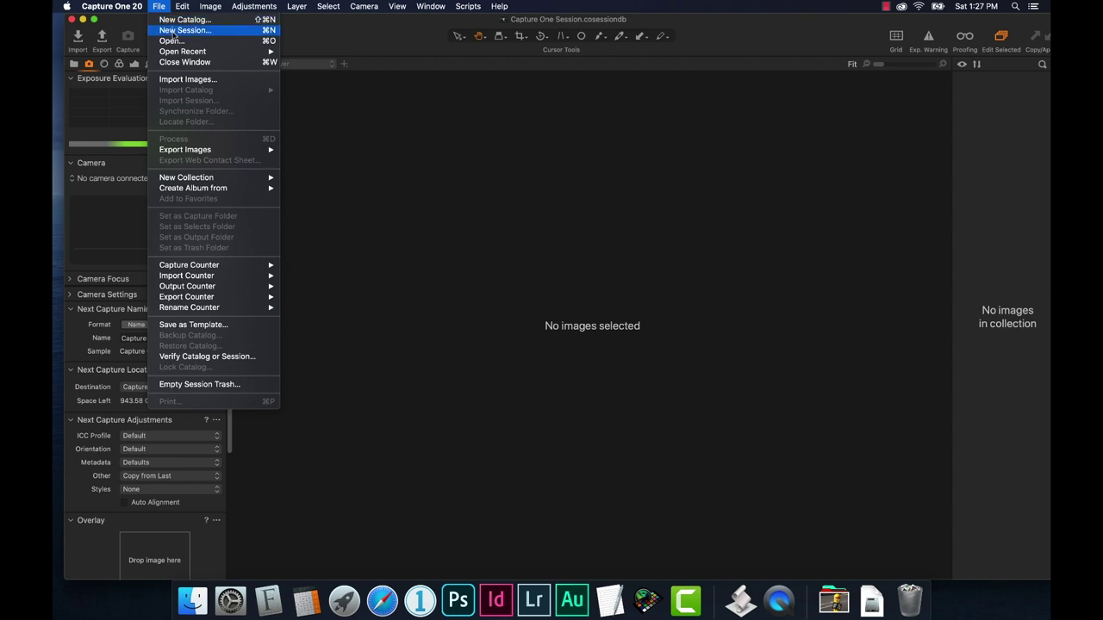
left_click(178, 30)
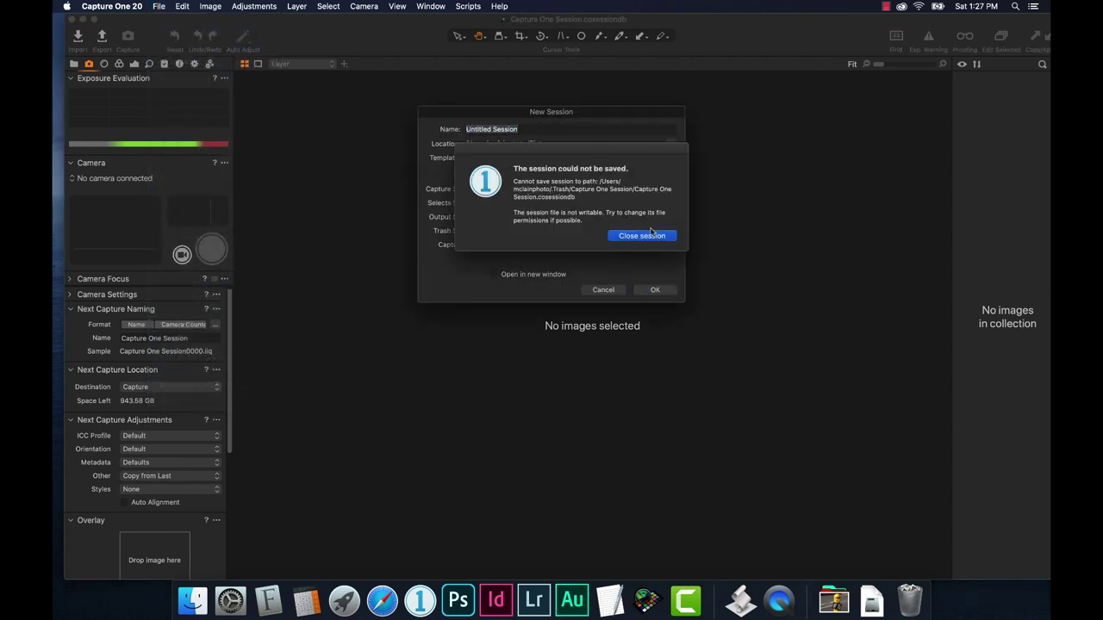
left_click(642, 236)
left_click_drag(557, 115, 523, 99)
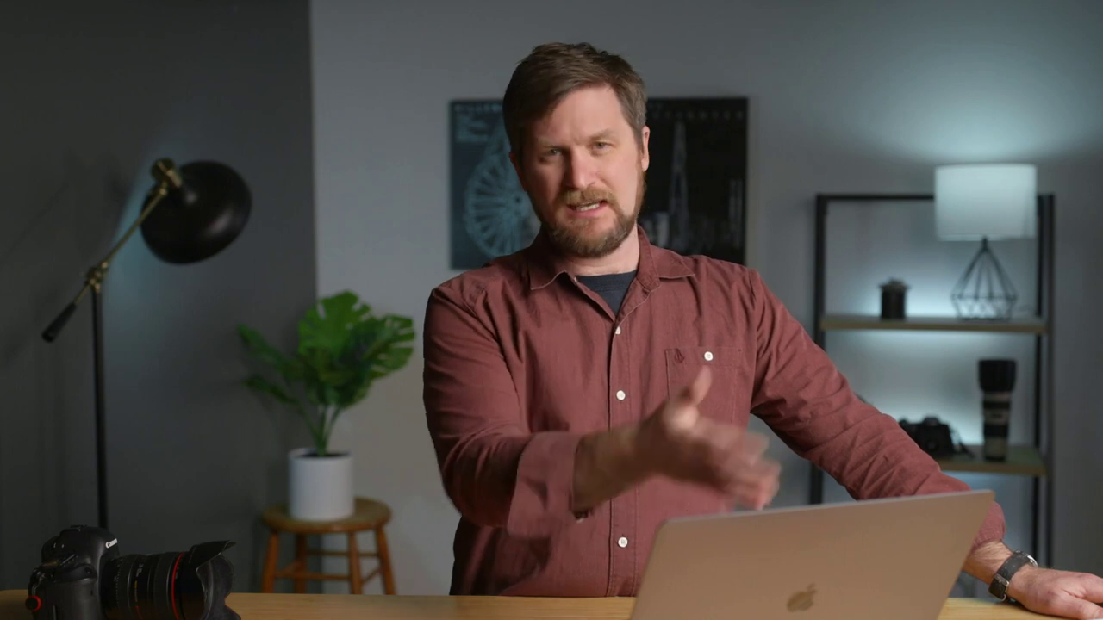
Set the new session's location to Desktop and name it '2020-03-21 C1Pro Session 1'.
left_click(642, 127)
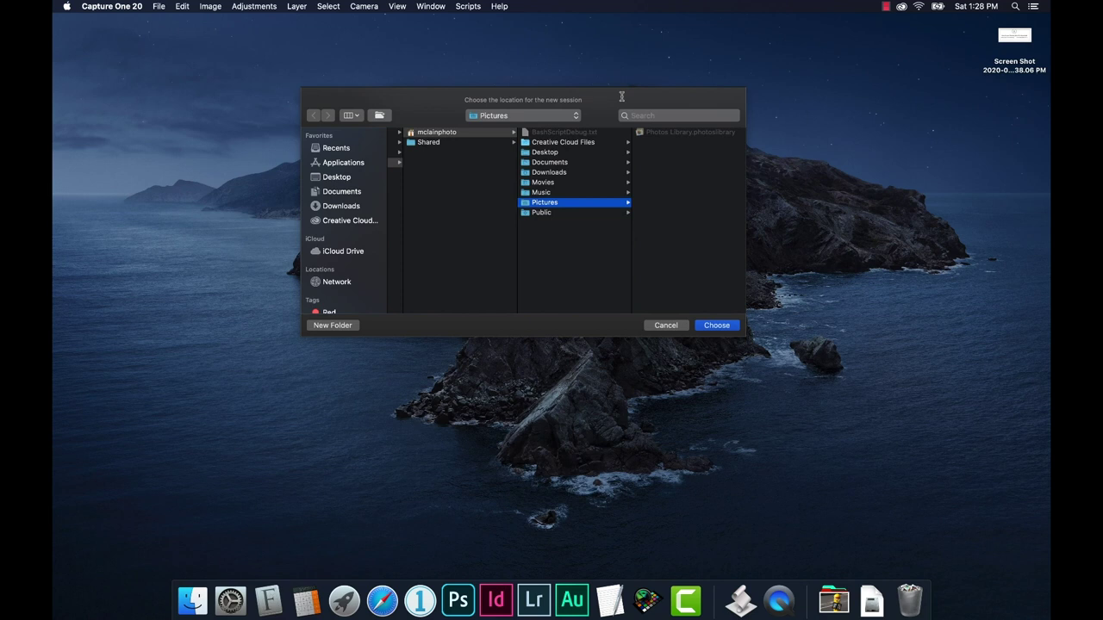
left_click(342, 177)
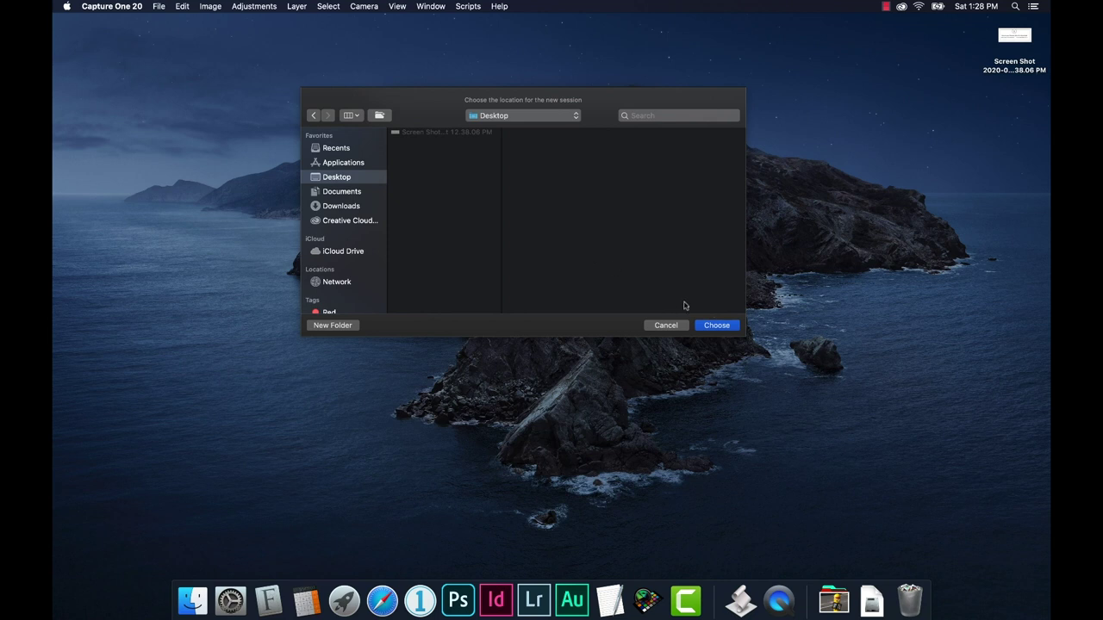
left_click(722, 326)
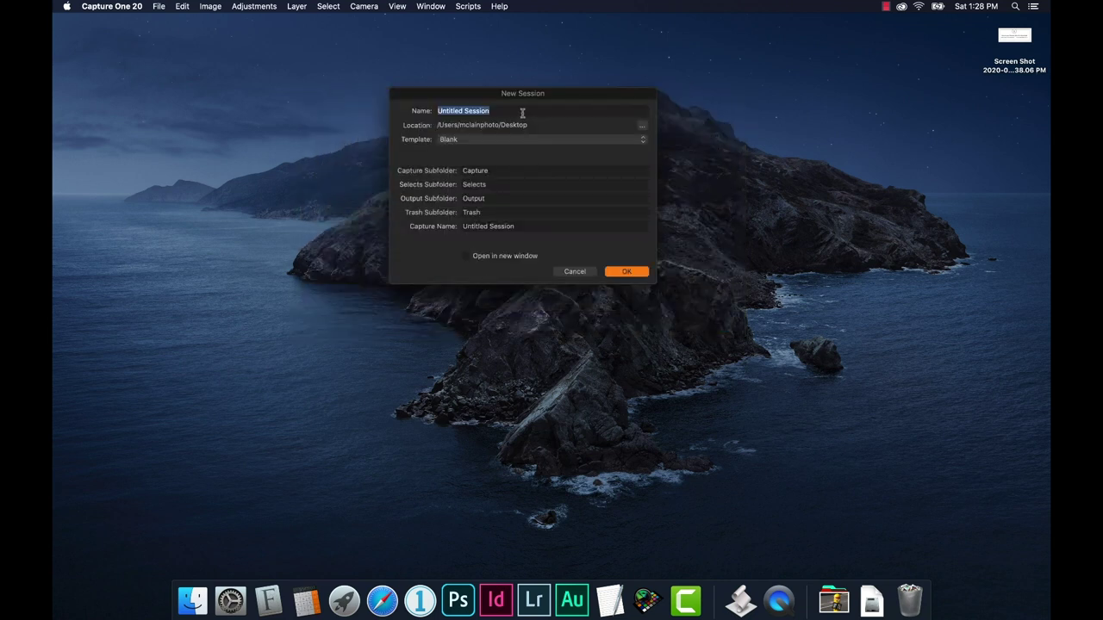
type("2020-03-21")
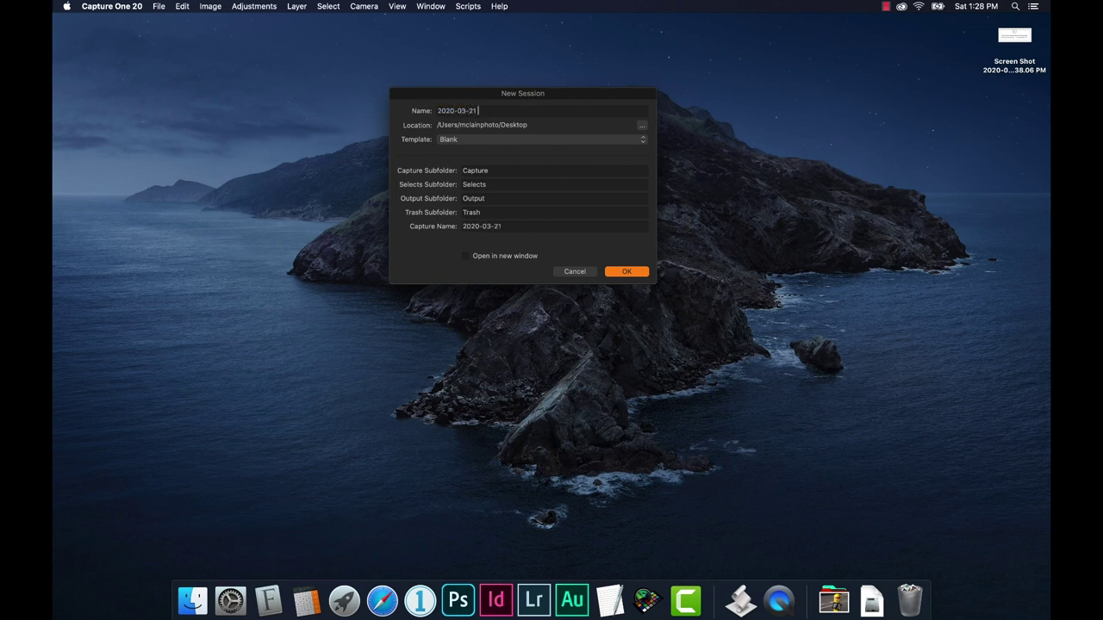
type(" C1Pro Session")
key("BackSpace")
key("BackSpace")
key("BackSpace")
key("BackSpace")
key("BackSpace")
type("ssion 1")
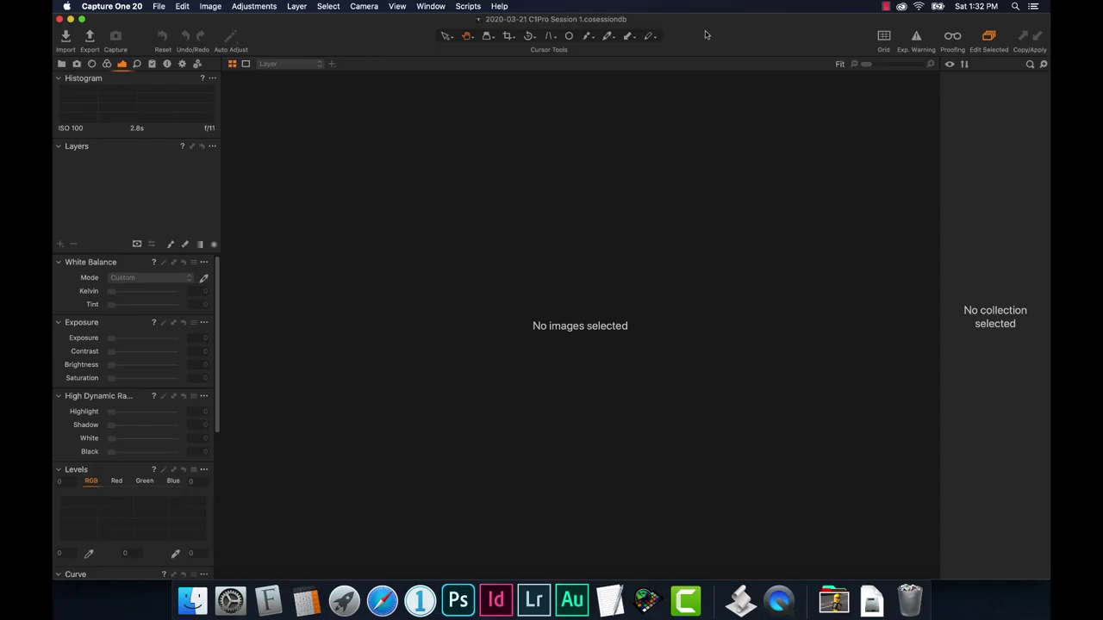
Open the 2020-03-21 C1Pro Session 1 folder on the desktop to view its subfolders.
left_click_drag(711, 35, 529, 224)
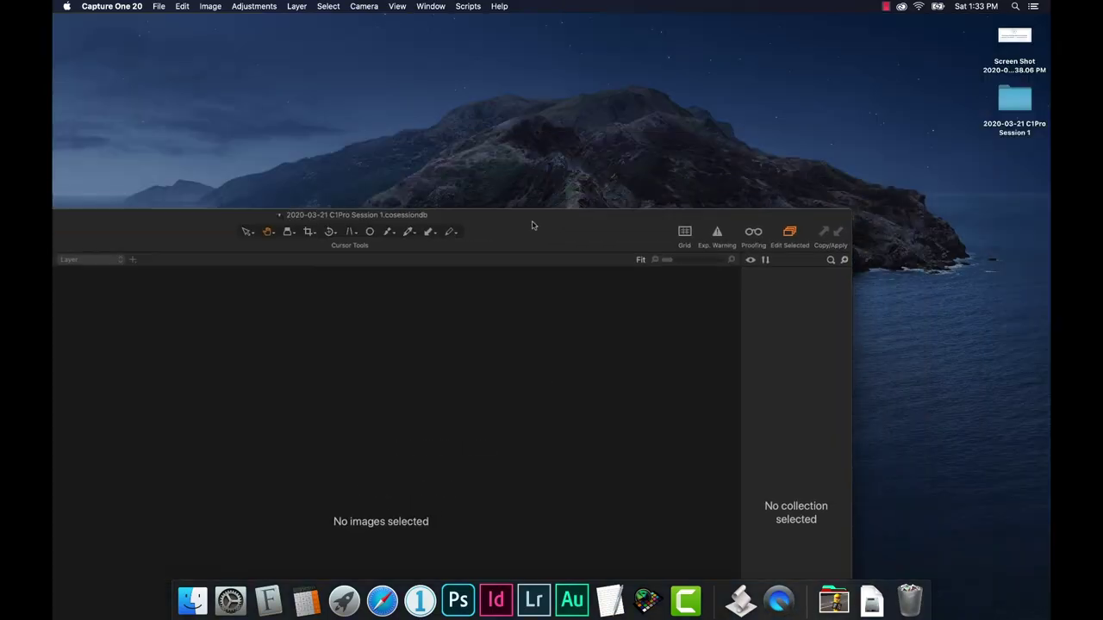
left_click(1014, 110)
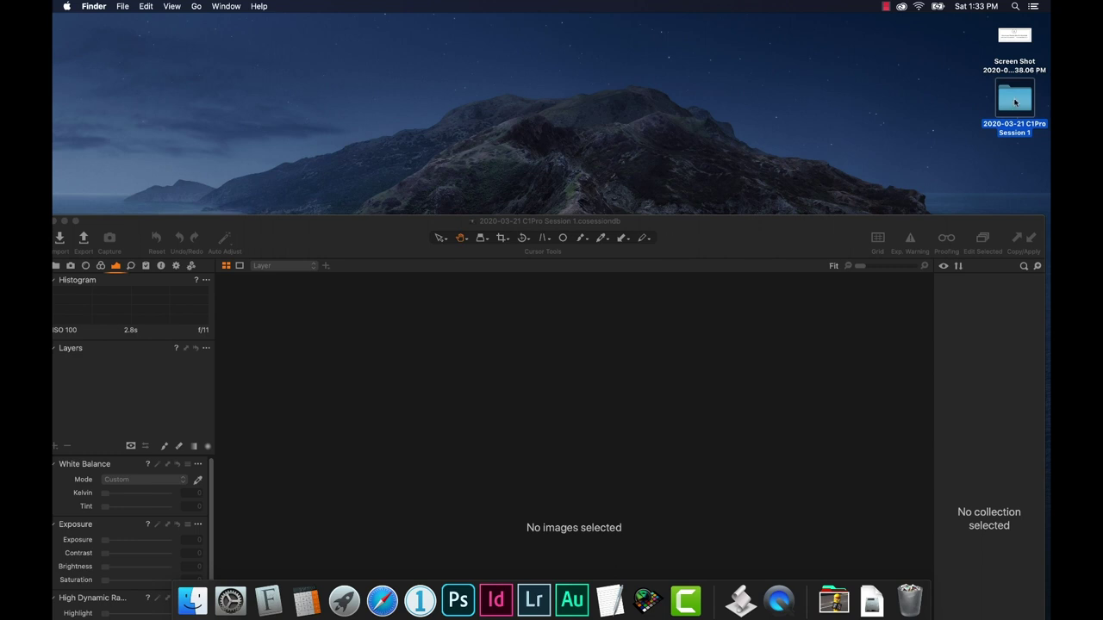
double_click(1014, 111)
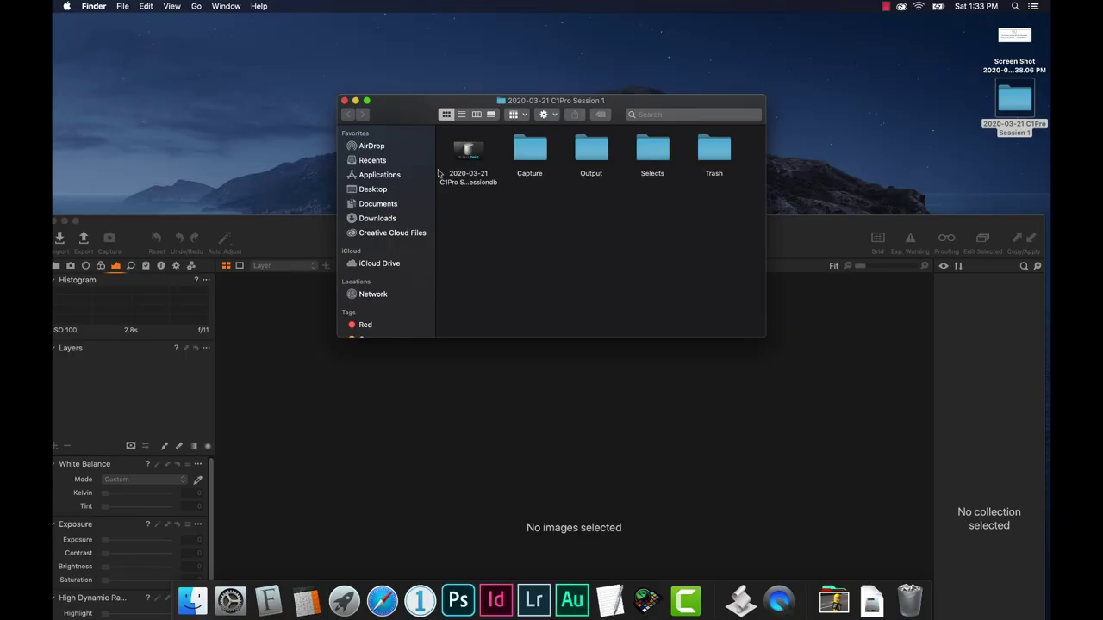
left_click(472, 159)
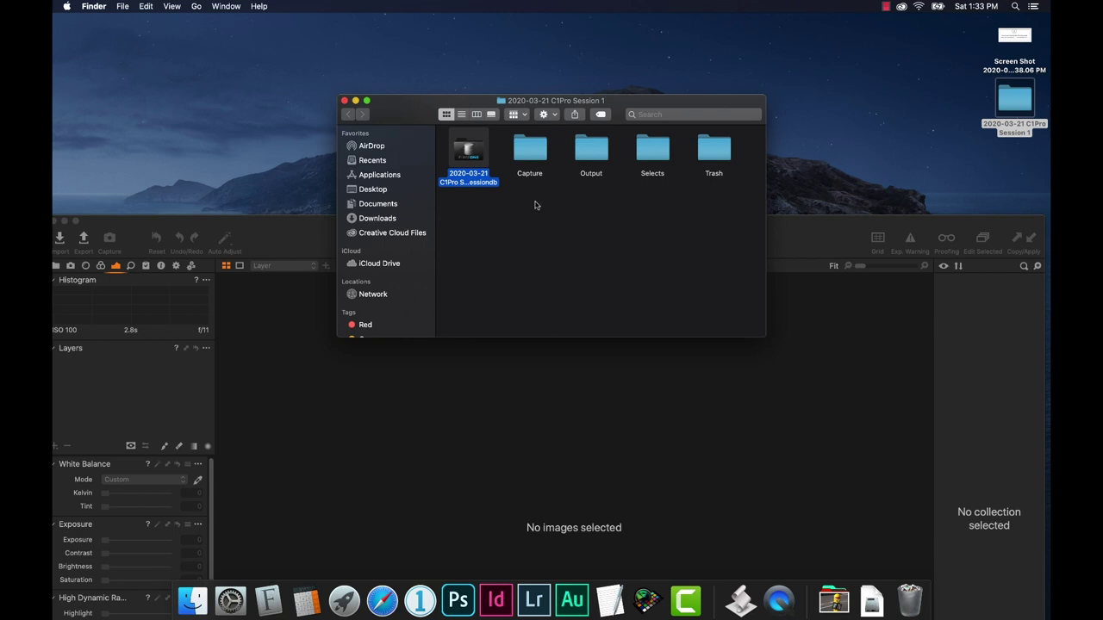
left_click(539, 152)
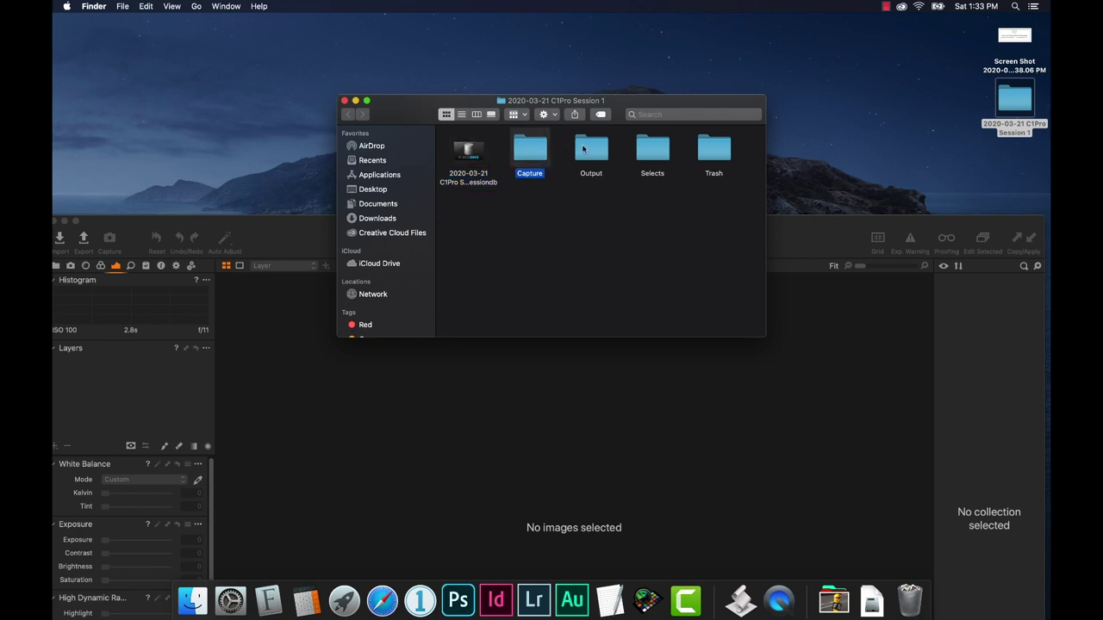
left_click(582, 147)
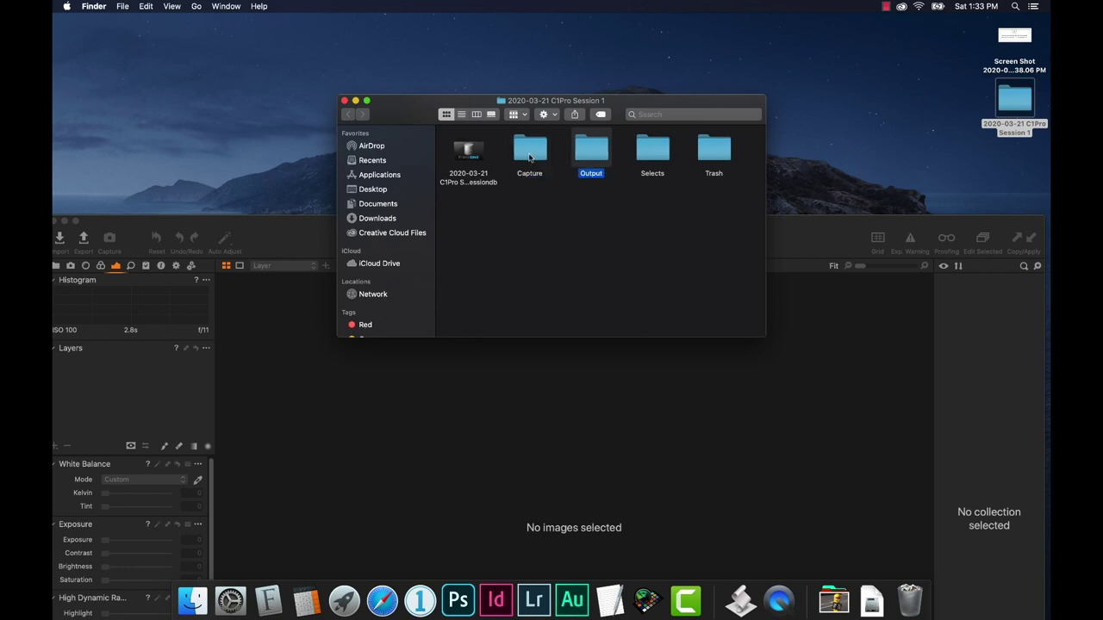
left_click(652, 149)
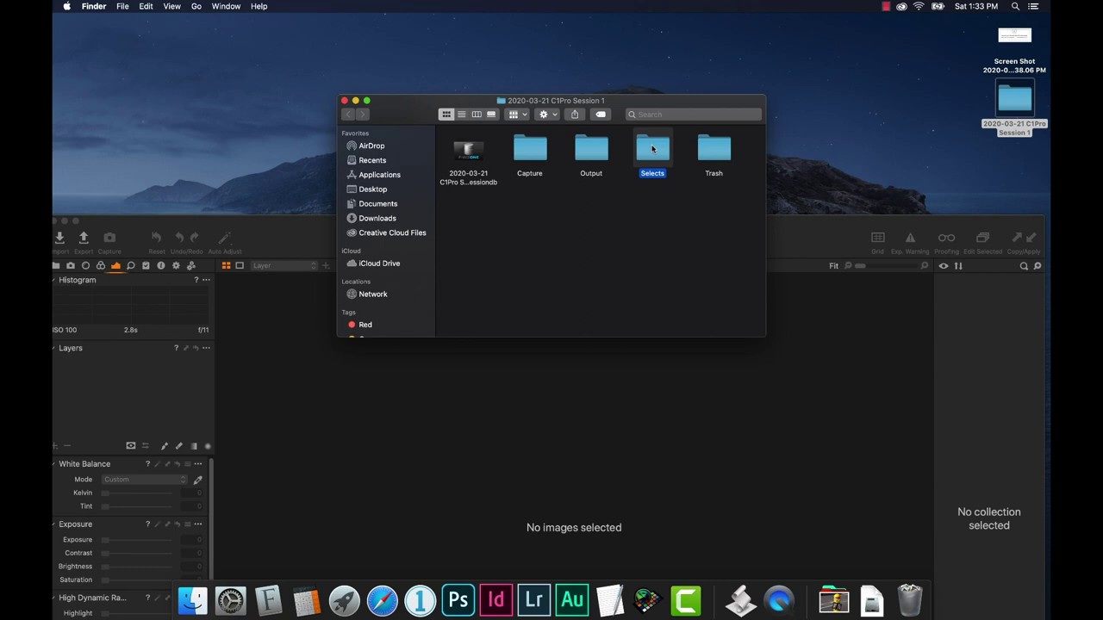
left_click(717, 149)
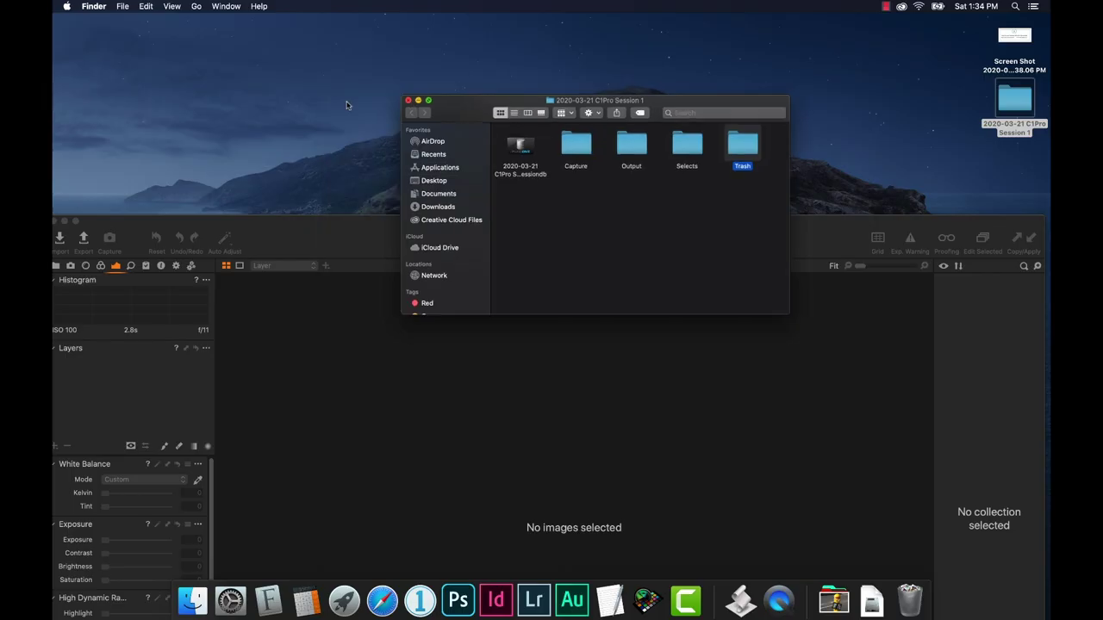
key("super+w")
Return to Capture One, show the Library tools and collapse System Folders.
left_click(517, 224)
left_click_drag(517, 224, 524, 14)
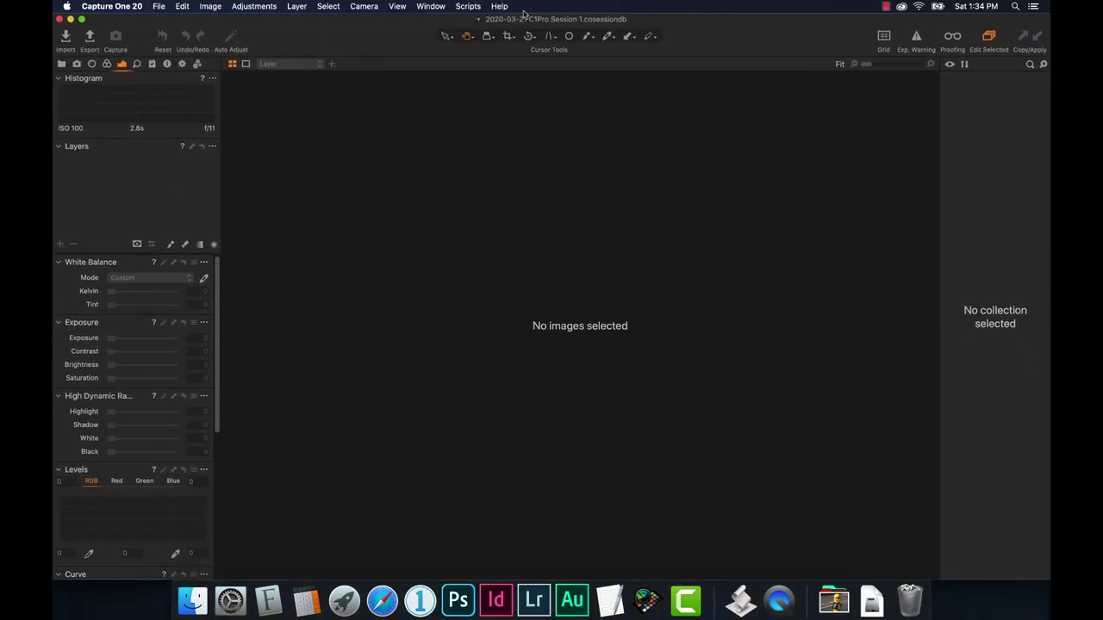
left_click(62, 64)
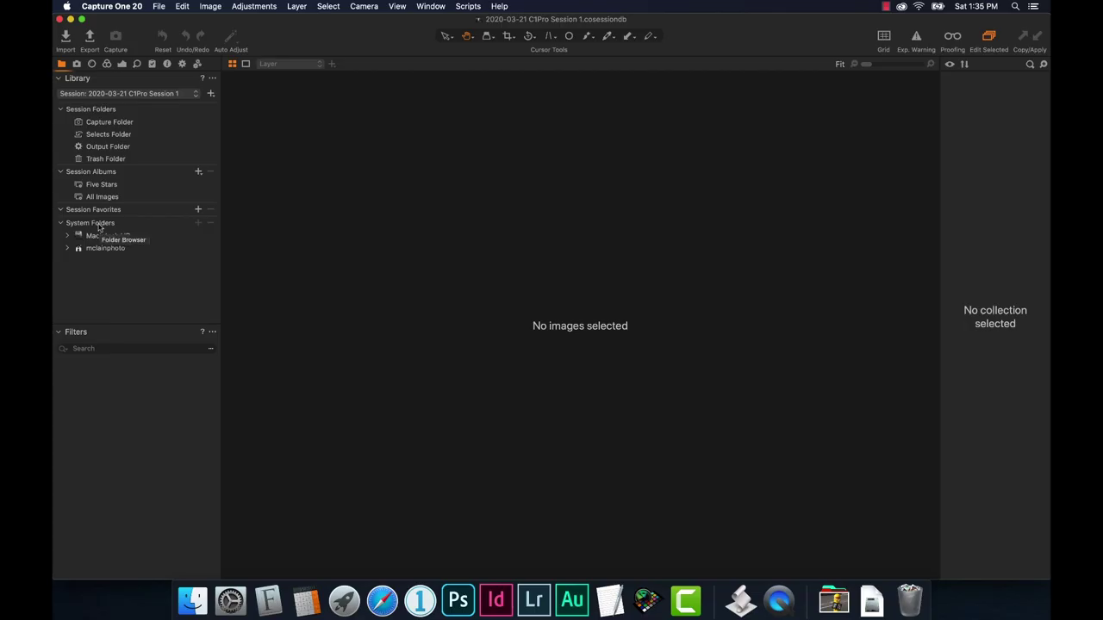
left_click(61, 223)
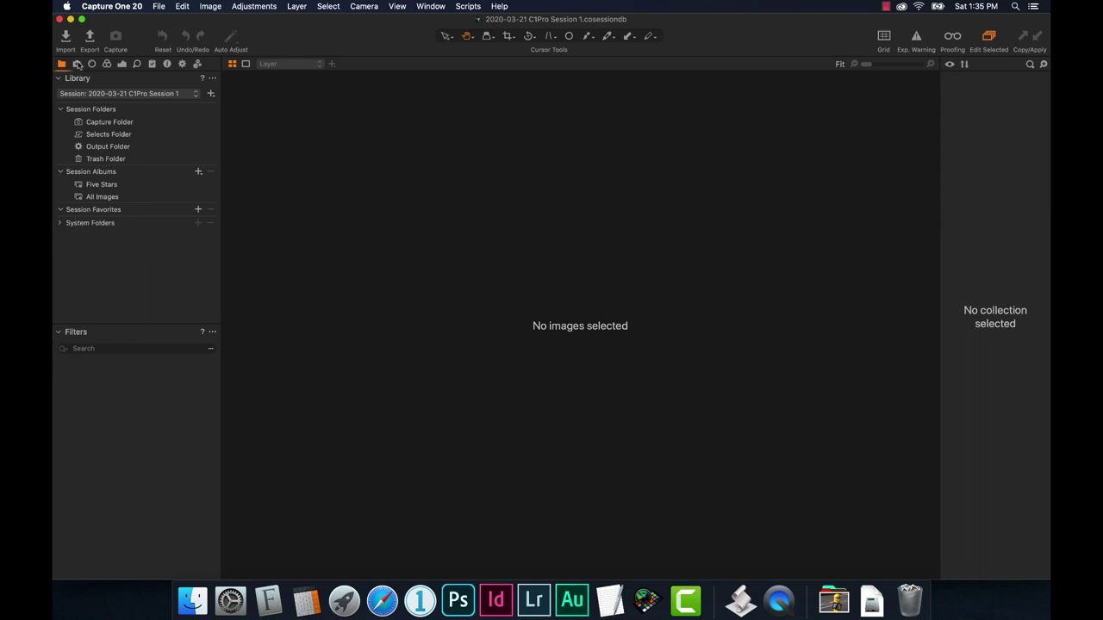
On the Capture tab, collapse Camera, then expand and re-collapse Camera Focus and Camera Settings.
left_click(77, 65)
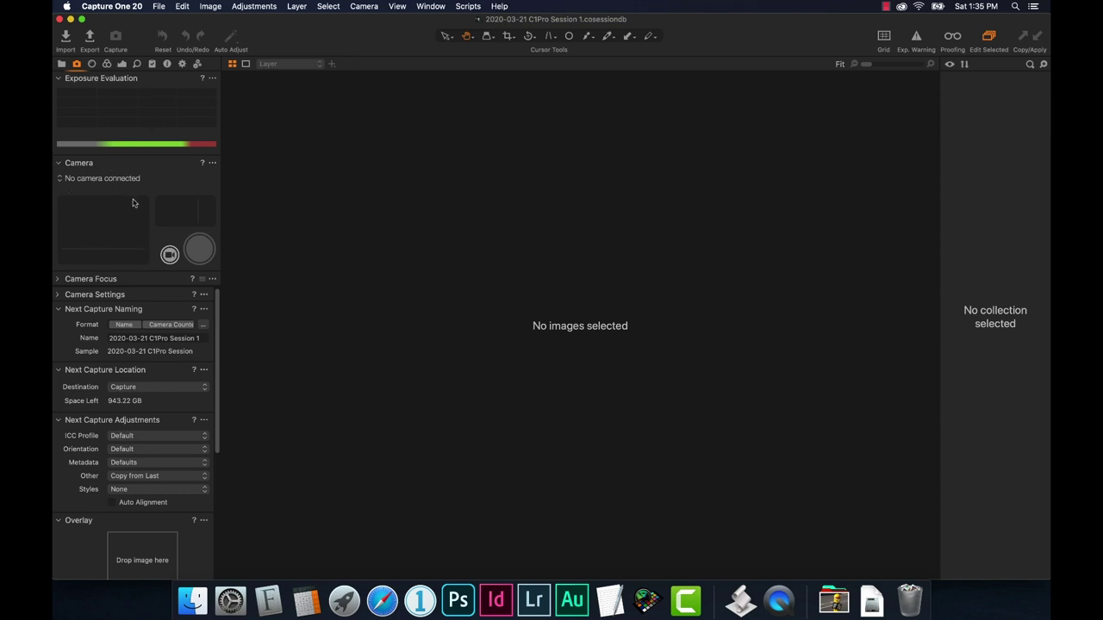
left_click(61, 164)
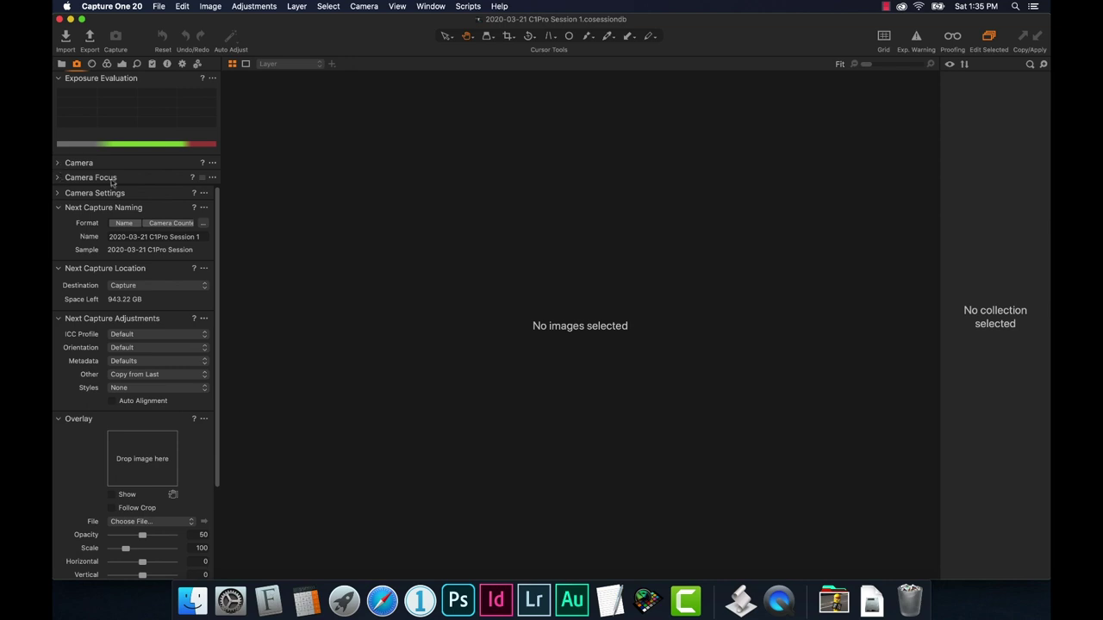
left_click(59, 178)
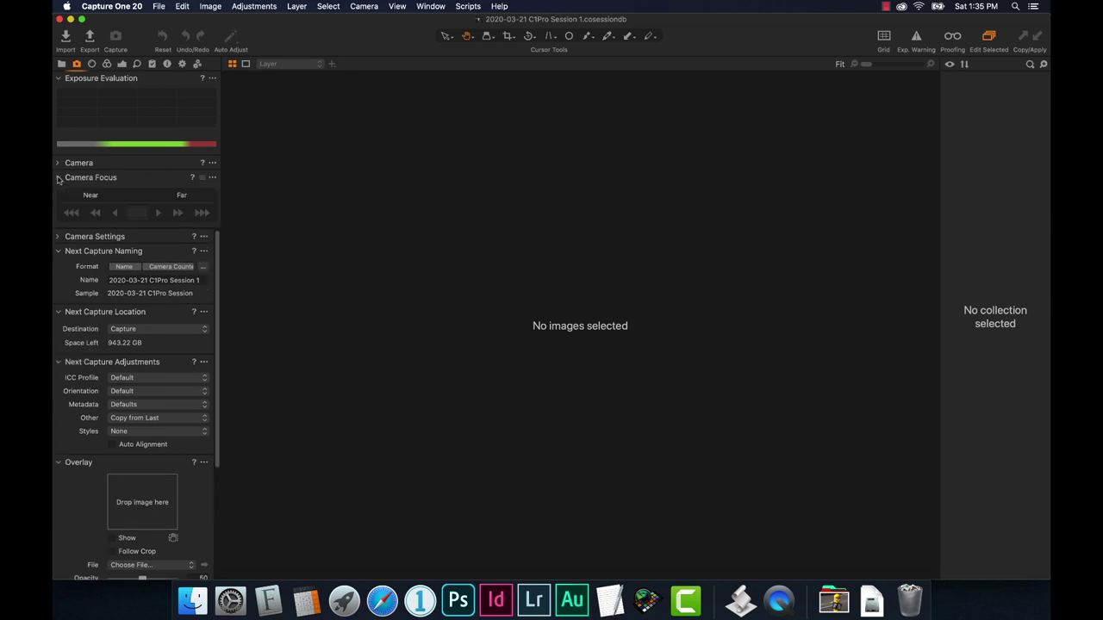
left_click(59, 179)
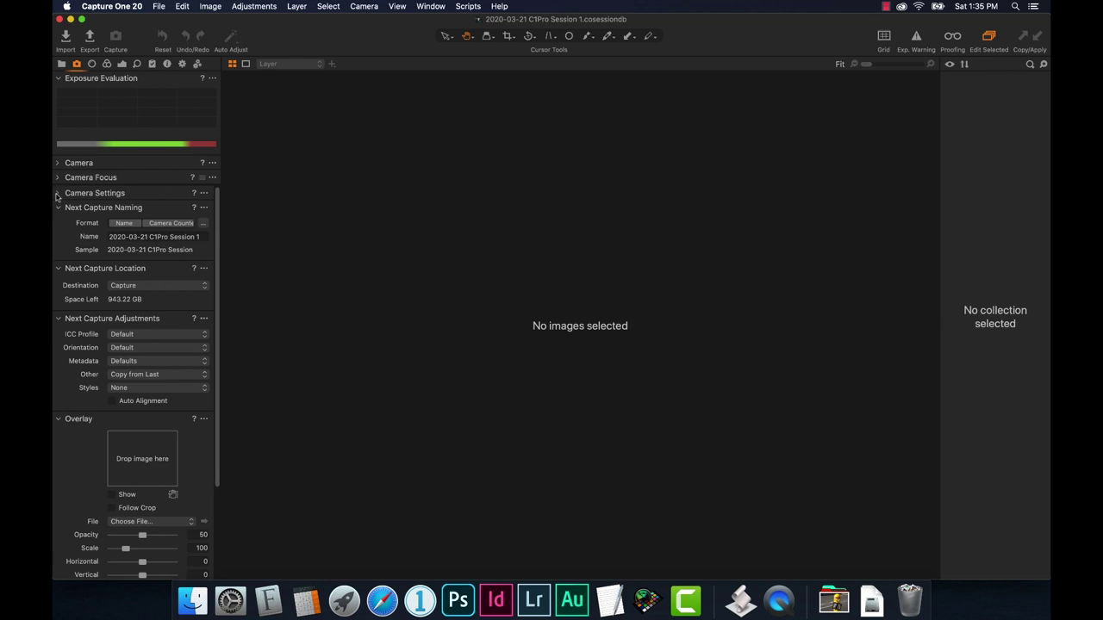
left_click(58, 193)
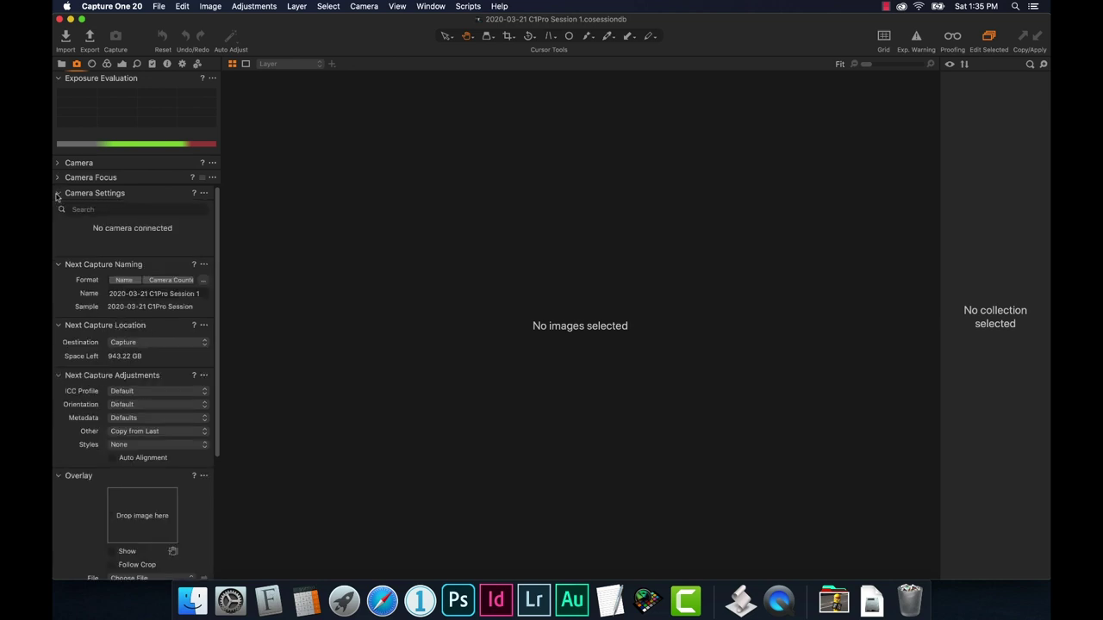
left_click(58, 194)
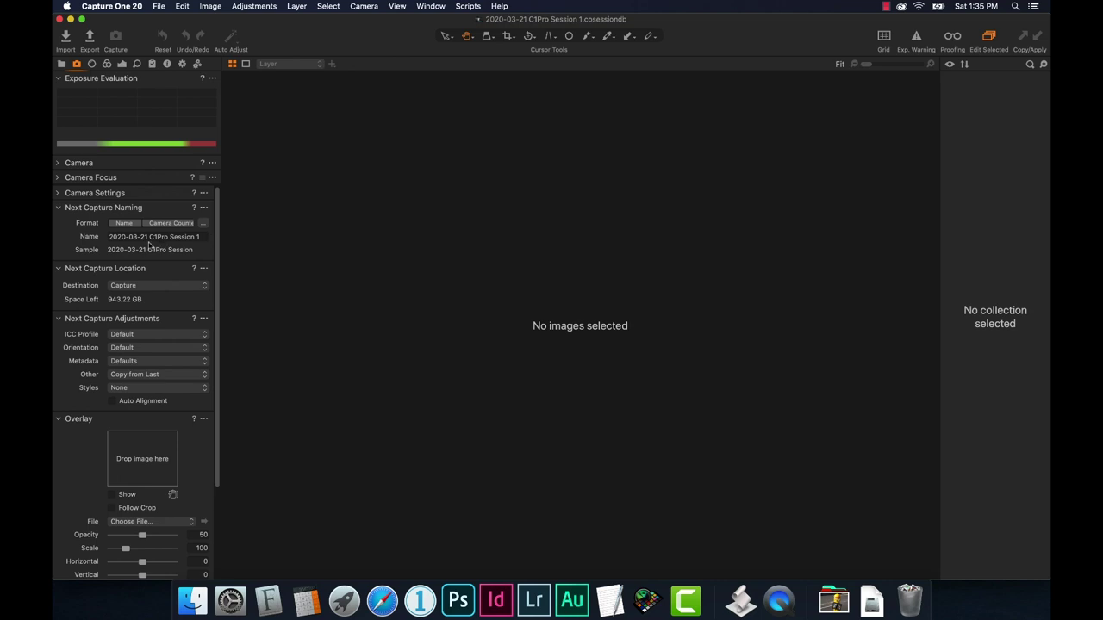
Collapse the Next Capture Naming, Location, Adjustments, Overlay and Capture Pilot panels.
left_click(59, 210)
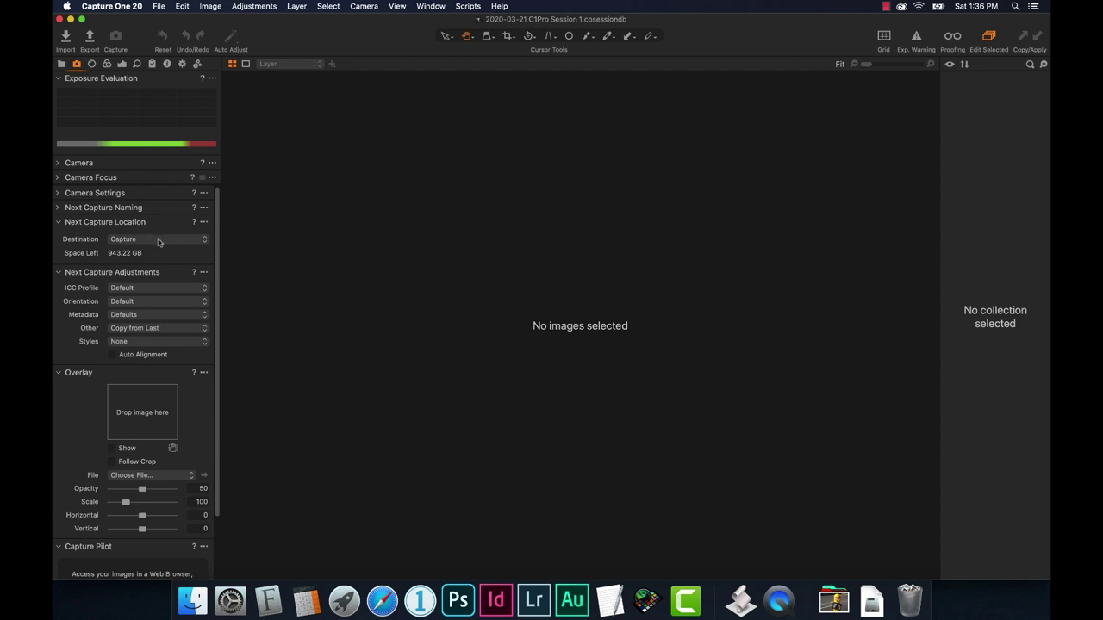
left_click(58, 222)
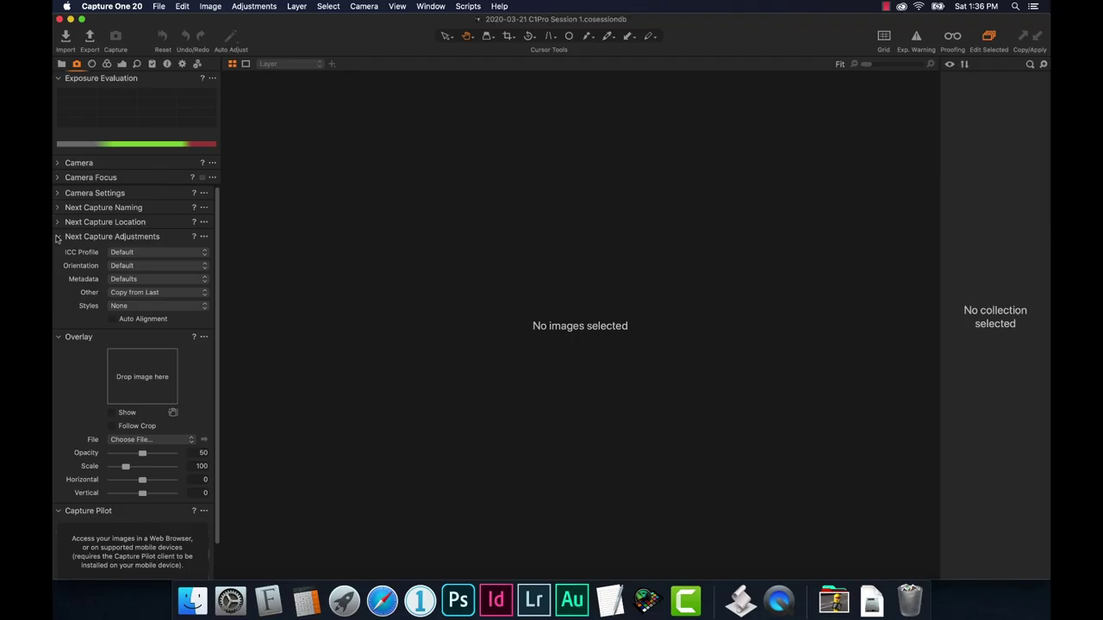
left_click(57, 238)
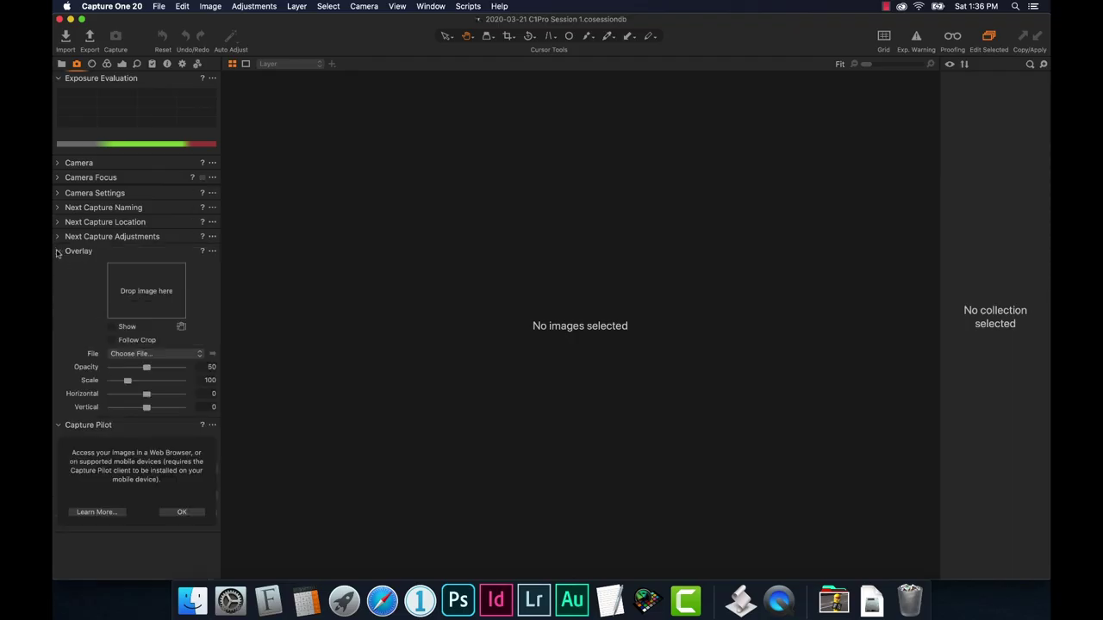
left_click(58, 251)
left_click(57, 267)
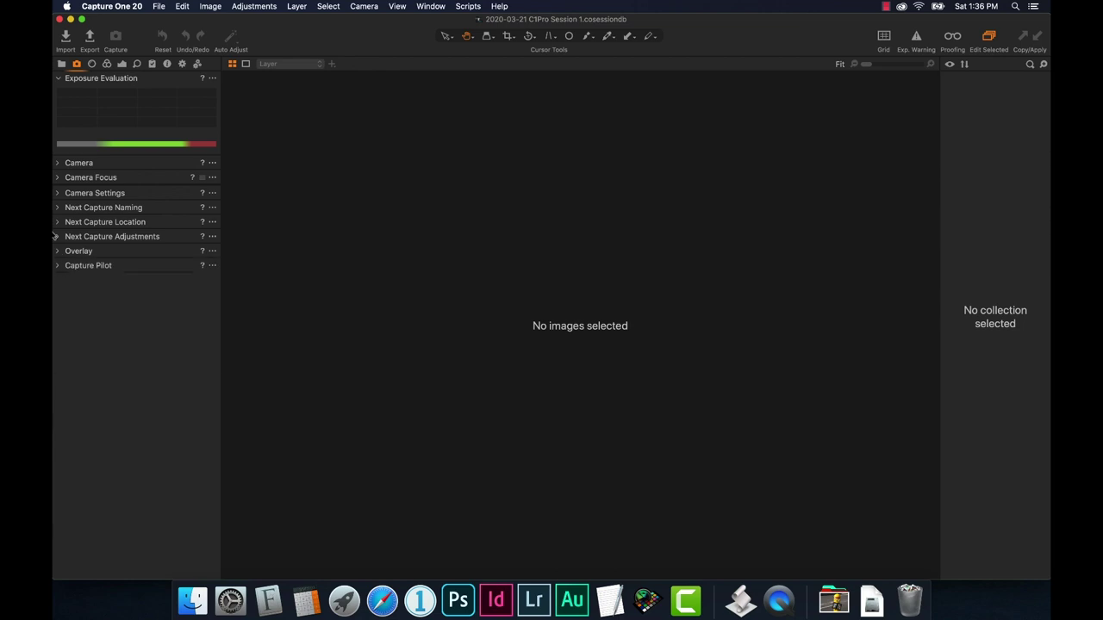
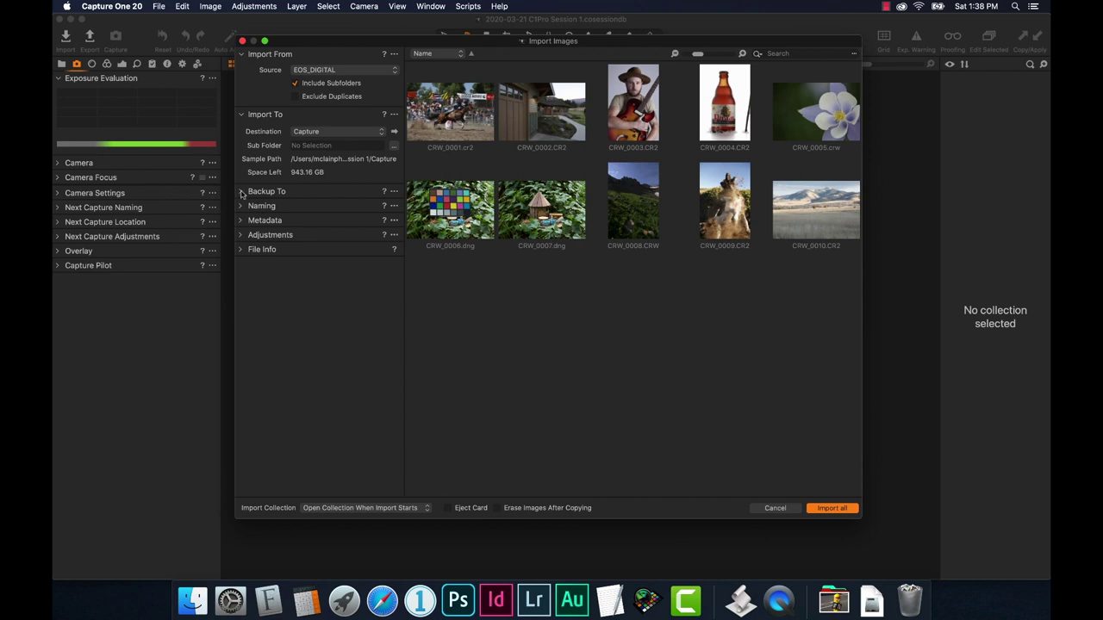
Review the Backup To and Naming import options, collapsing each afterwards.
left_click(241, 192)
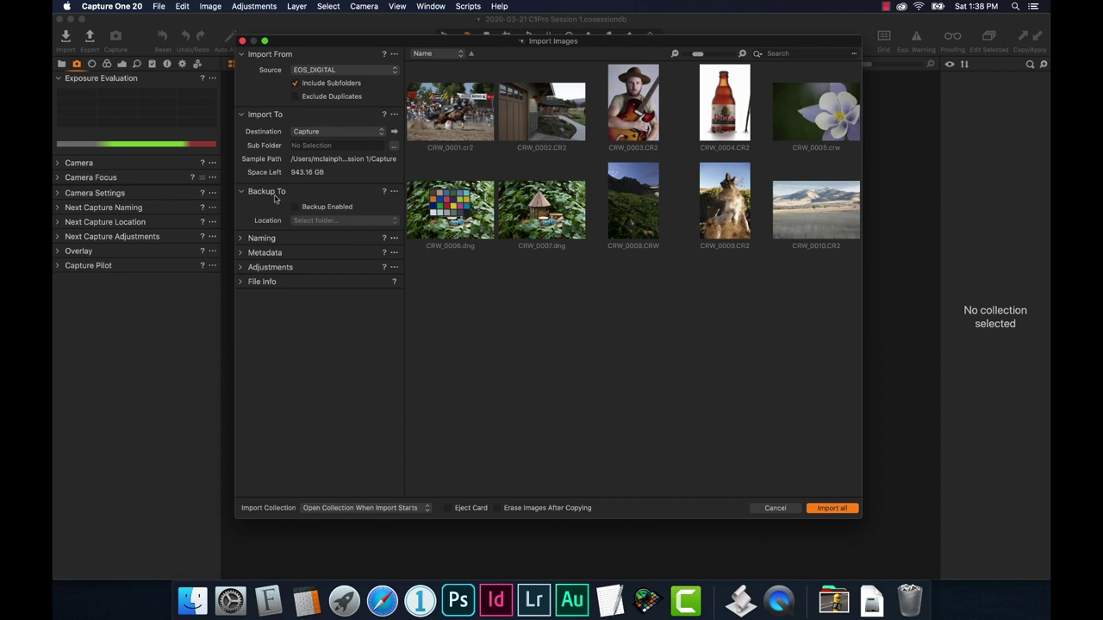
left_click(241, 191)
left_click(240, 206)
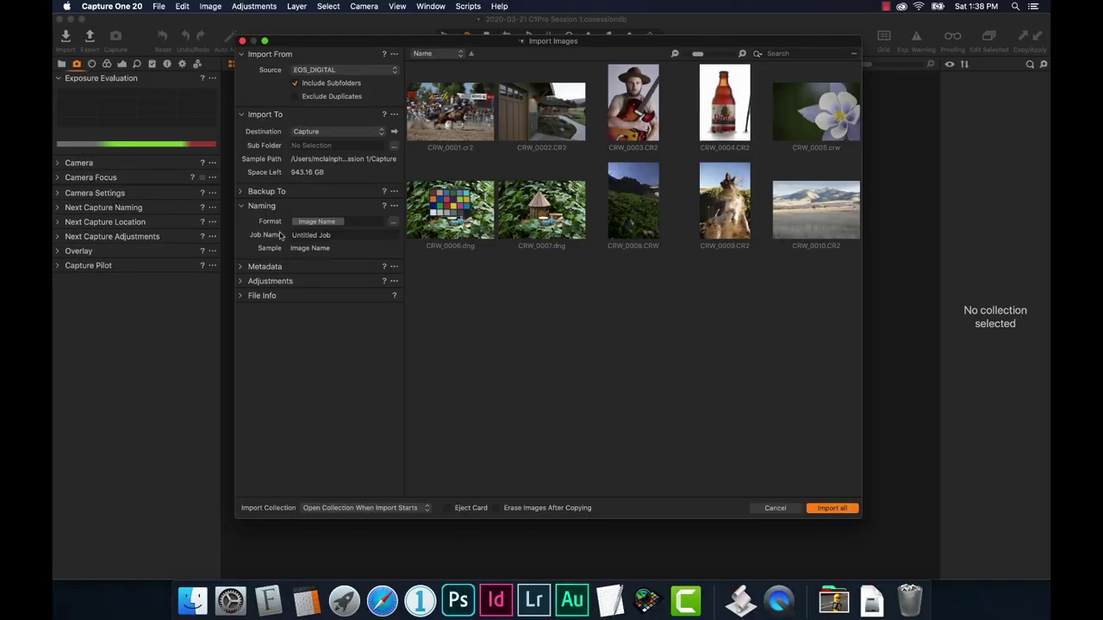
left_click(241, 207)
Enter a ©2020 copyright notice with the photographer's name in the import metadata, then show Adjustments.
left_click(240, 222)
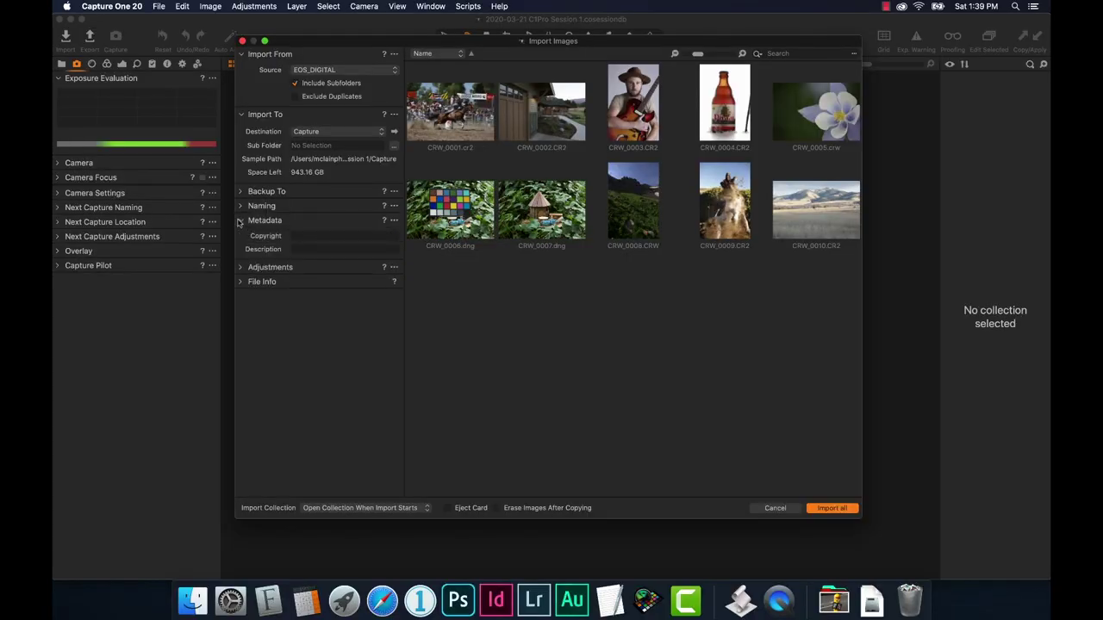
left_click(293, 235)
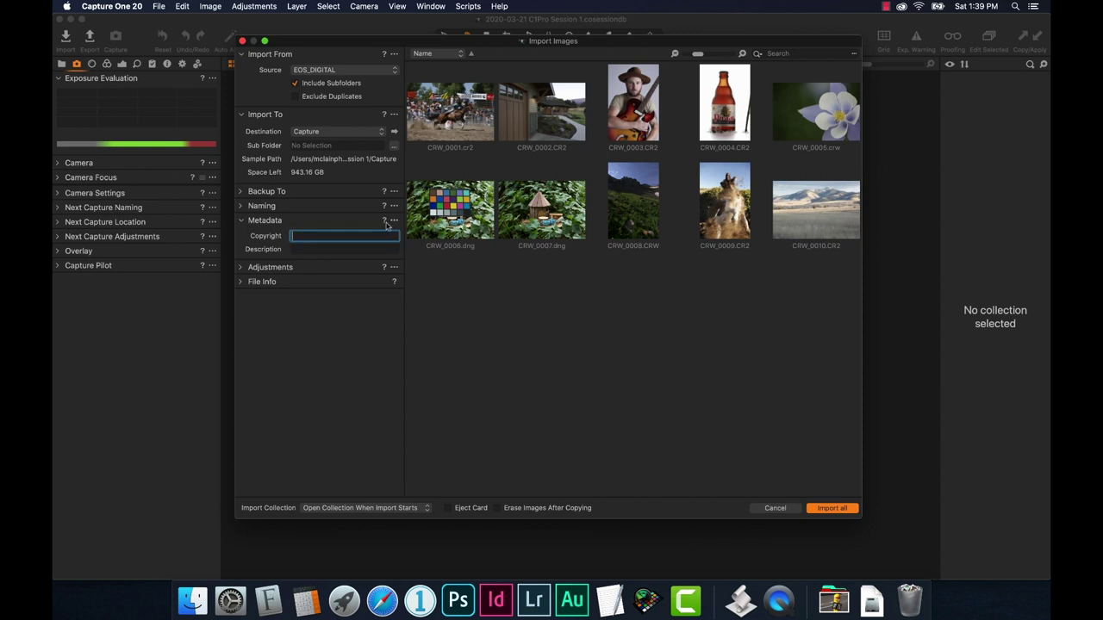
type("©2020 Jeff McLain")
key("Tab")
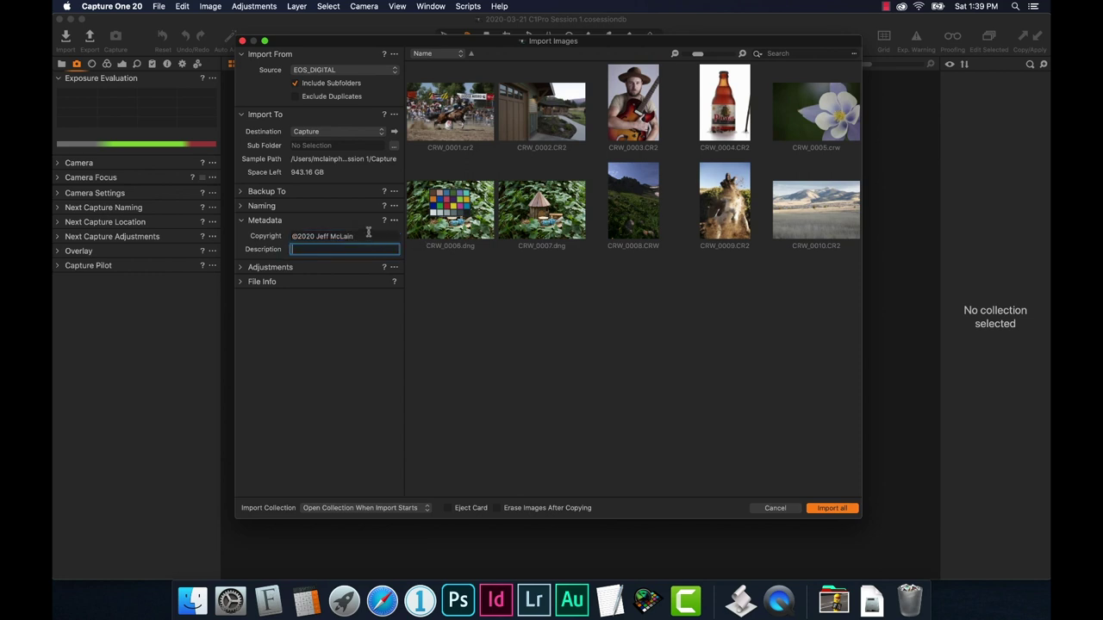
left_click(242, 222)
left_click(241, 237)
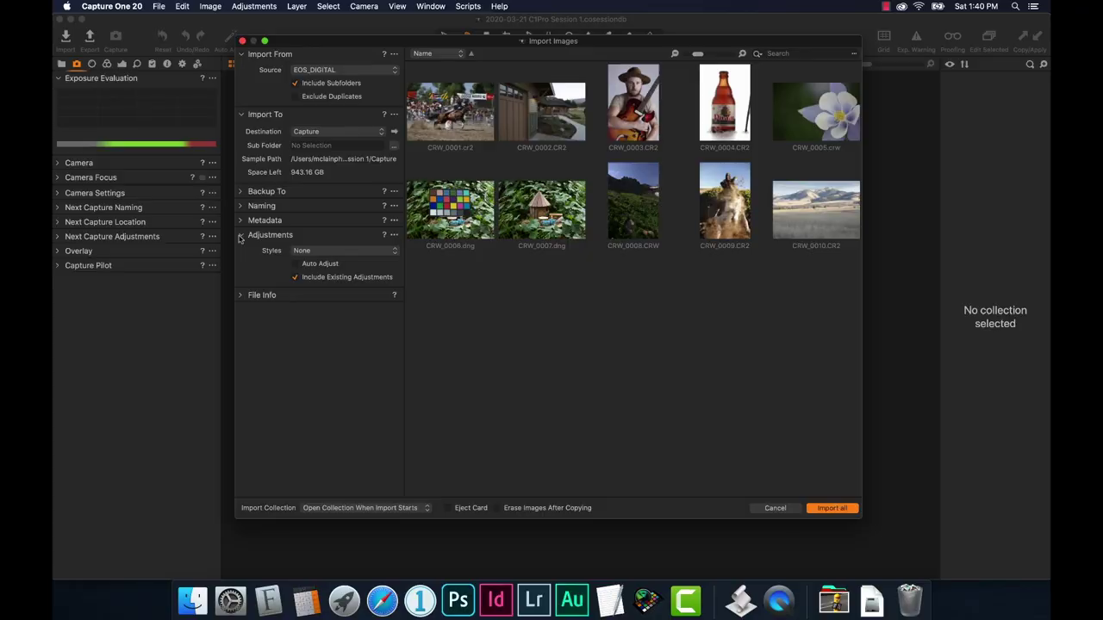
Collapse the Adjustments and File Info sections and start importing all ten card images.
left_click(241, 236)
left_click(242, 250)
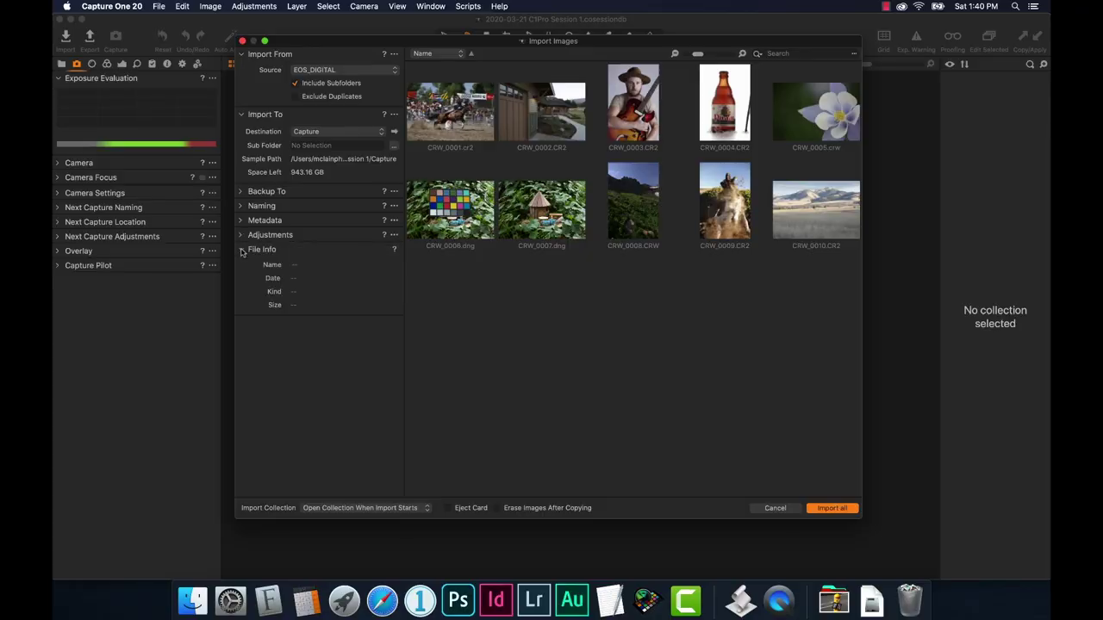
left_click(242, 250)
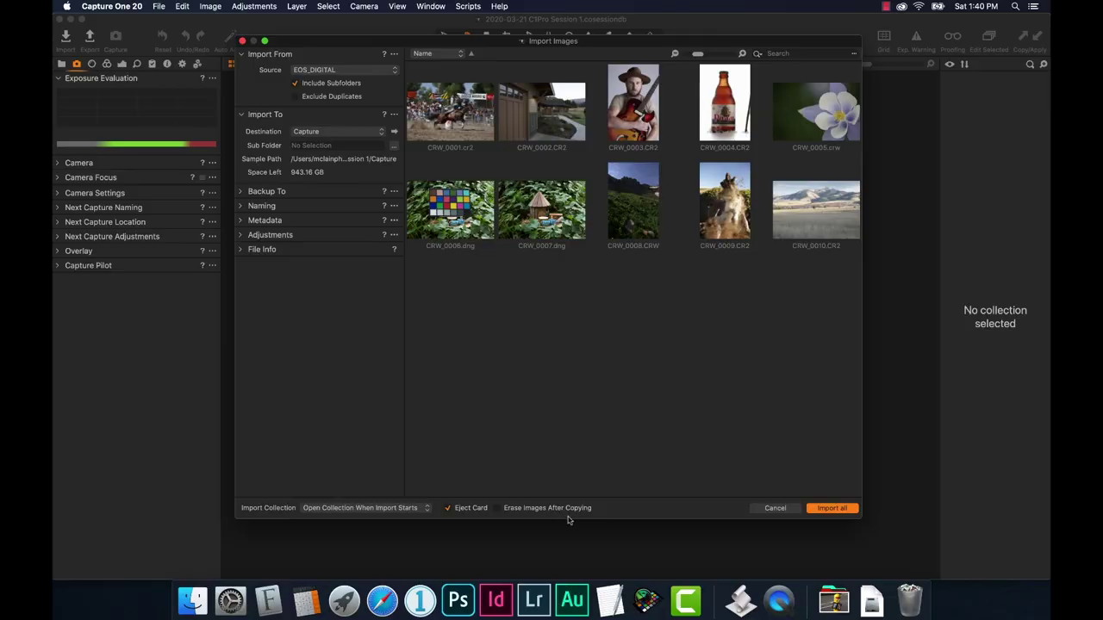
left_click(833, 508)
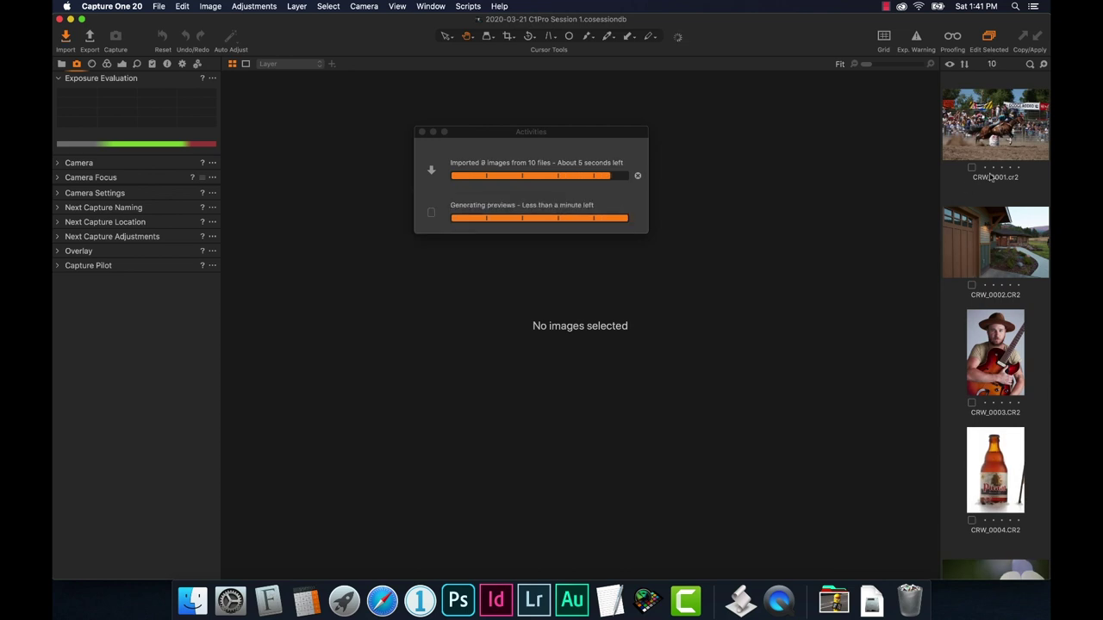
Preview each imported image from CRW_0001 through CRW_0010, ending back on the rodeo photo CRW_0001.
left_click(991, 129)
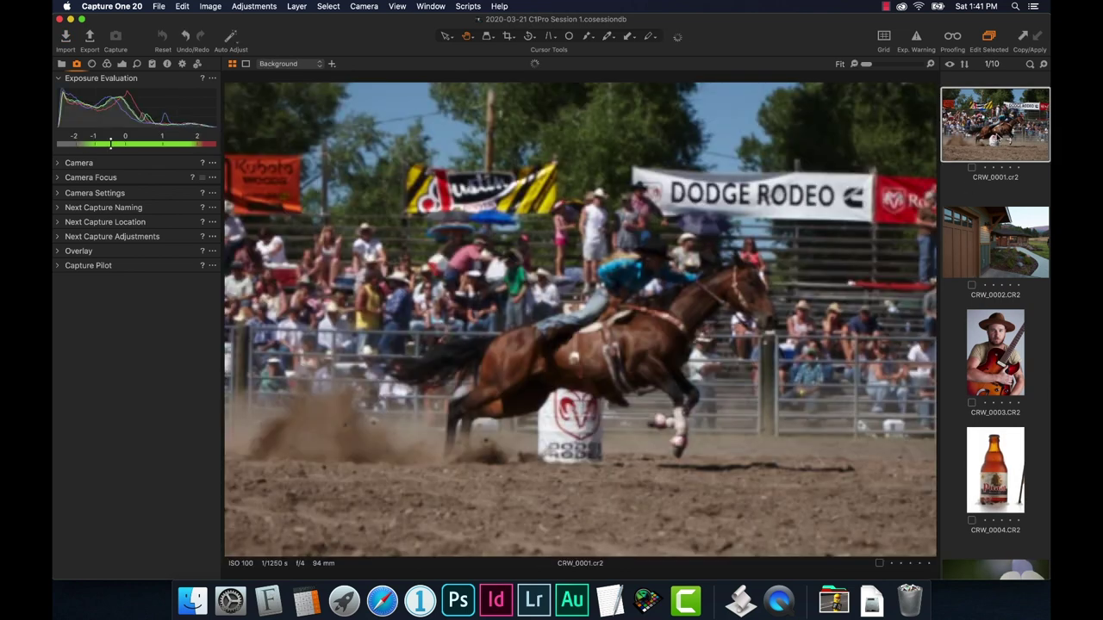
left_click(995, 254)
left_click(995, 354)
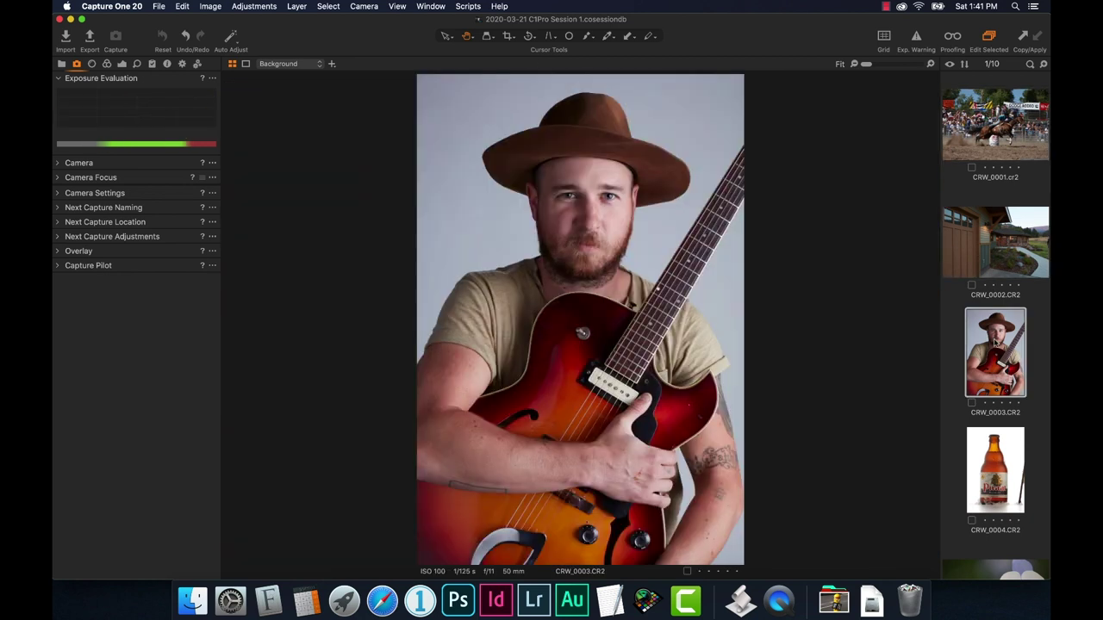
left_click(995, 469)
scroll(997, 447, "down", 4)
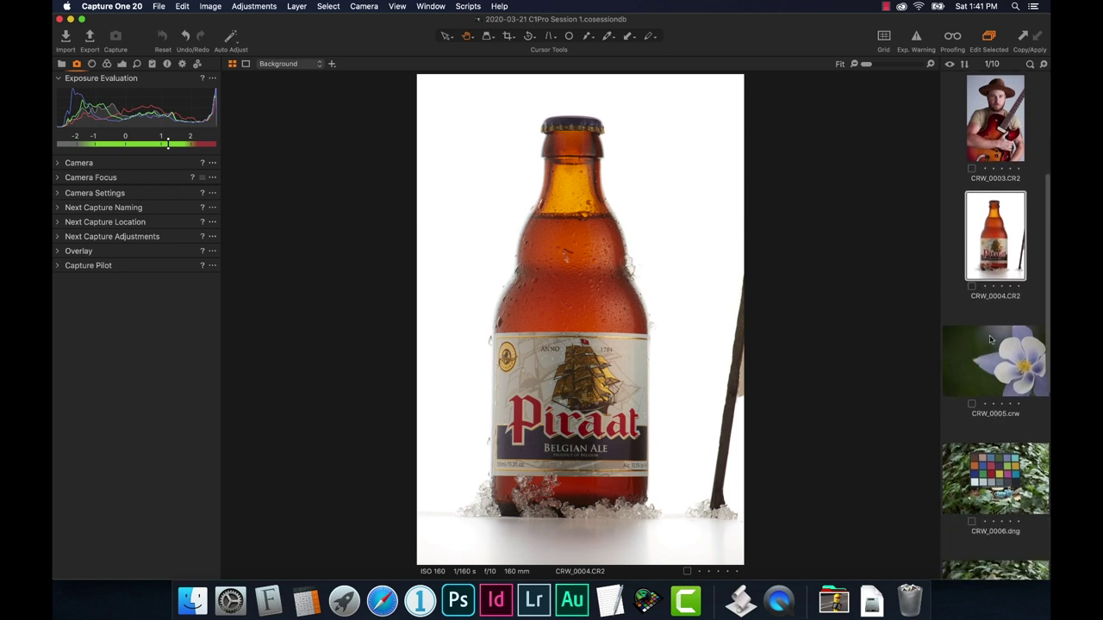
left_click(992, 345)
left_click(996, 459)
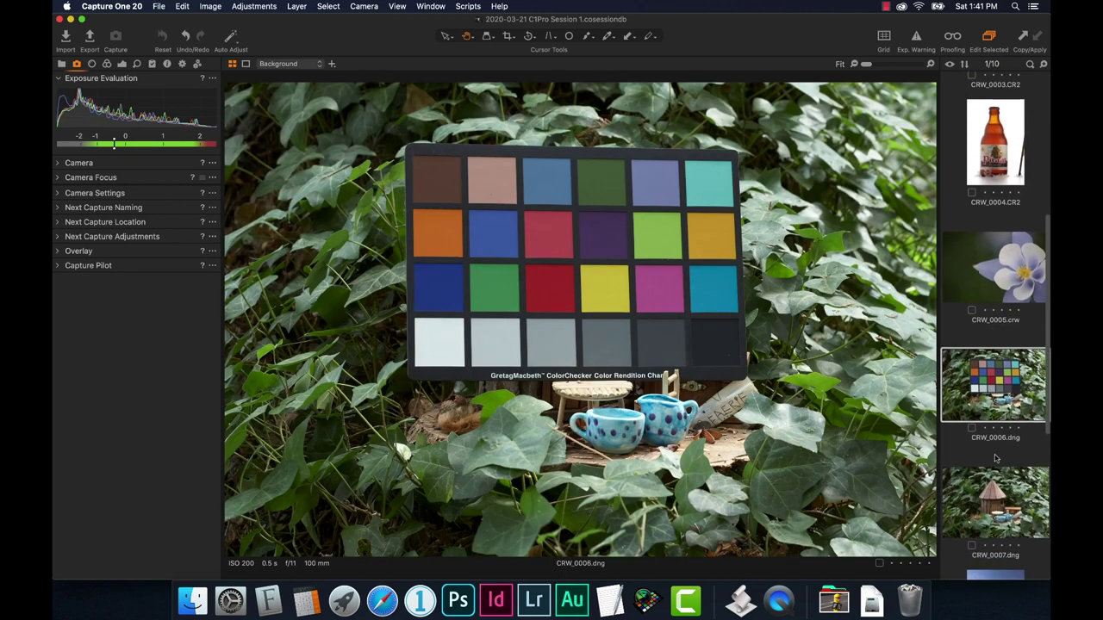
left_click(996, 491)
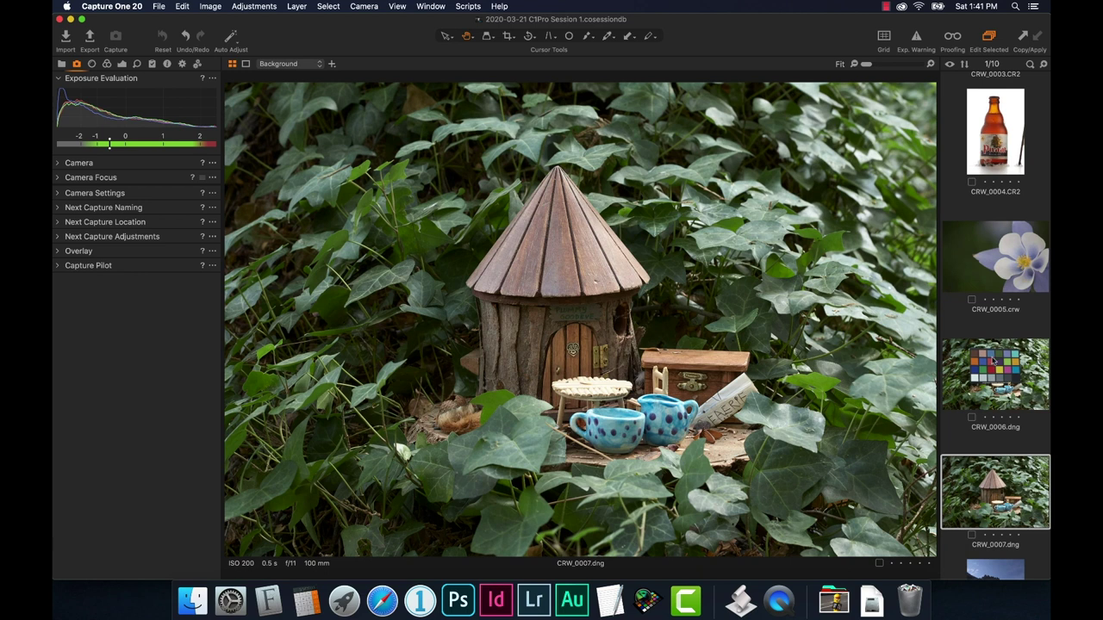
left_click(980, 450)
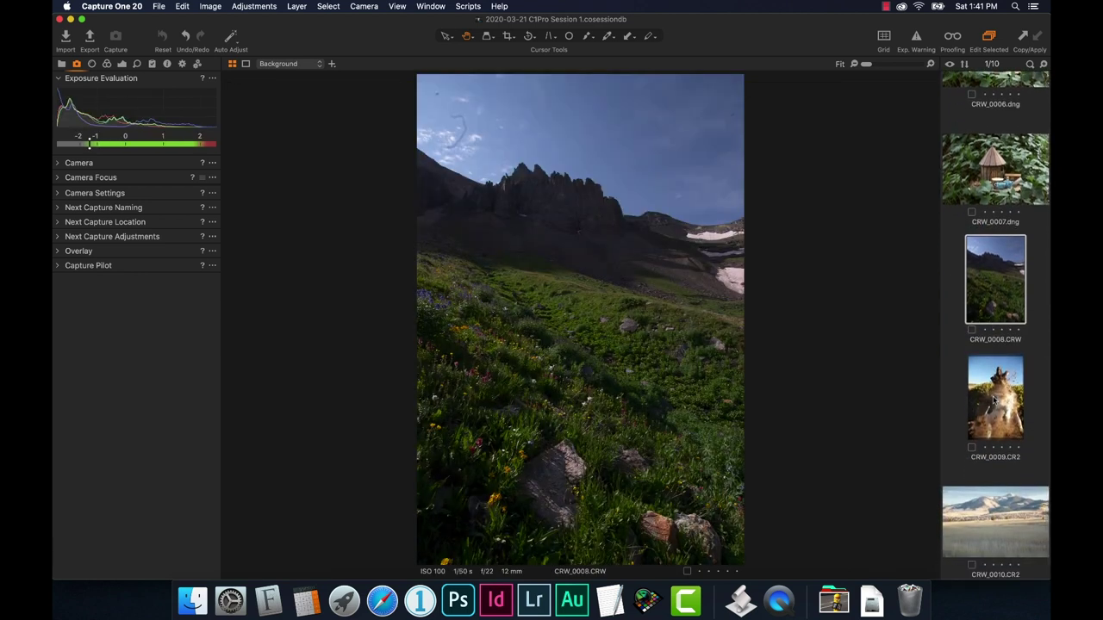
left_click(993, 403)
left_click(1010, 513)
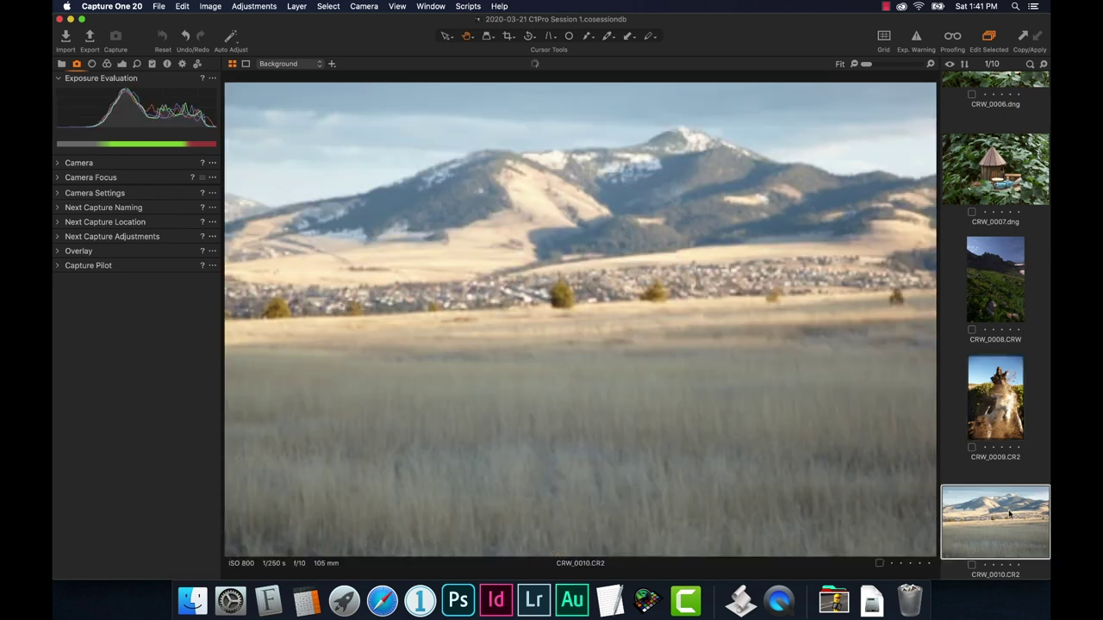
scroll(997, 345, "up", 10)
left_click(993, 151)
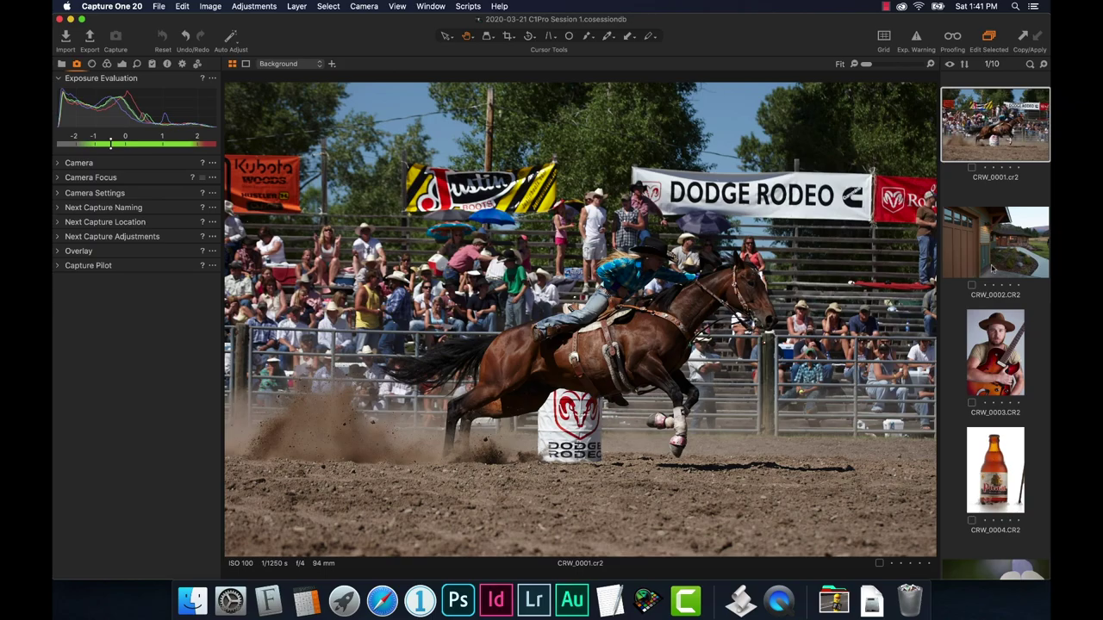
Select the house photo CRW_0002 with the rodeo photo and view them side by side.
left_click(992, 270)
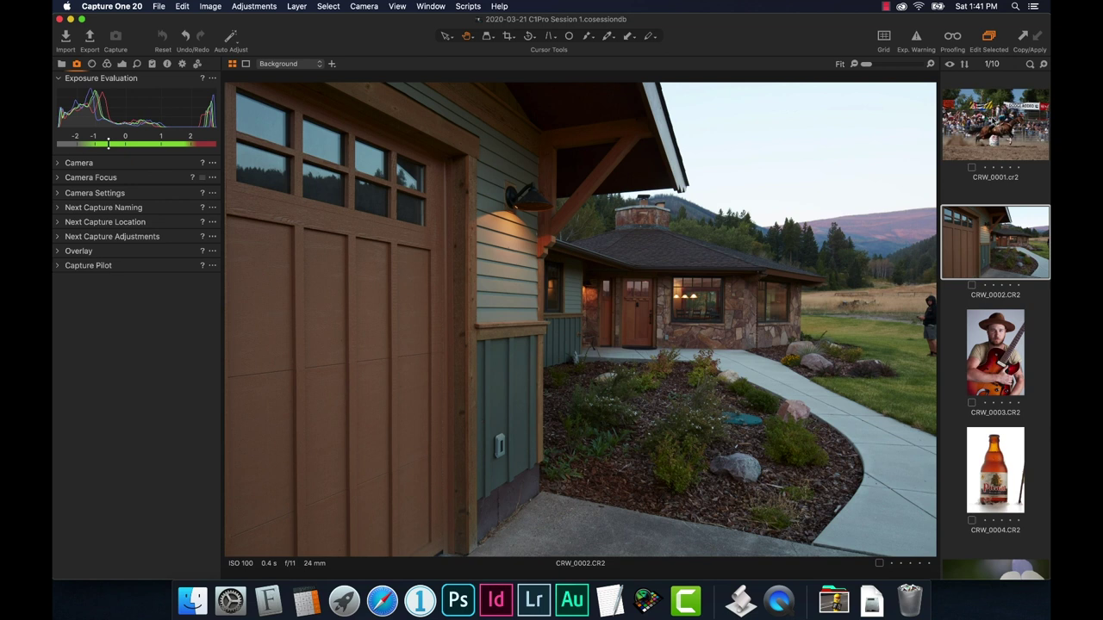
key("shift+Up")
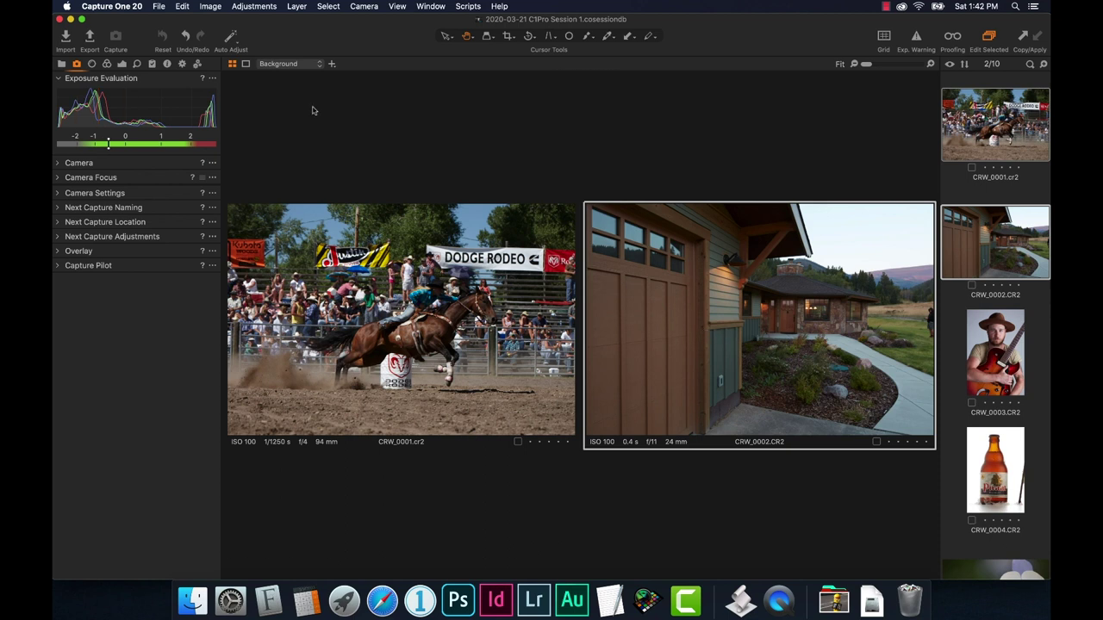
Return to a single view and switch between the rodeo and house photos.
left_click(246, 64)
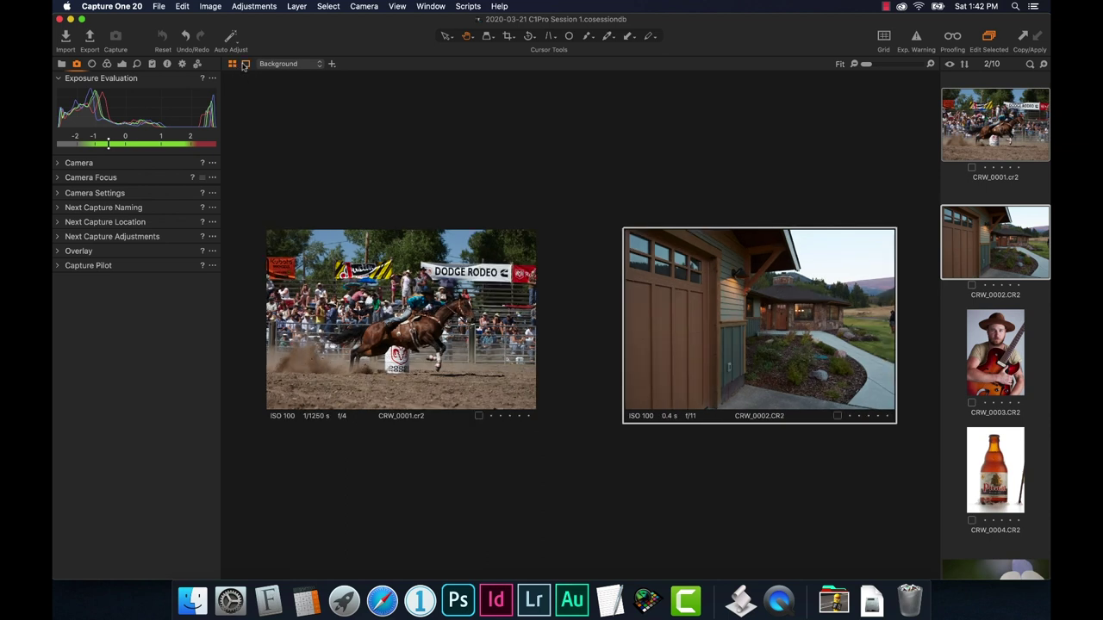
left_click(236, 65)
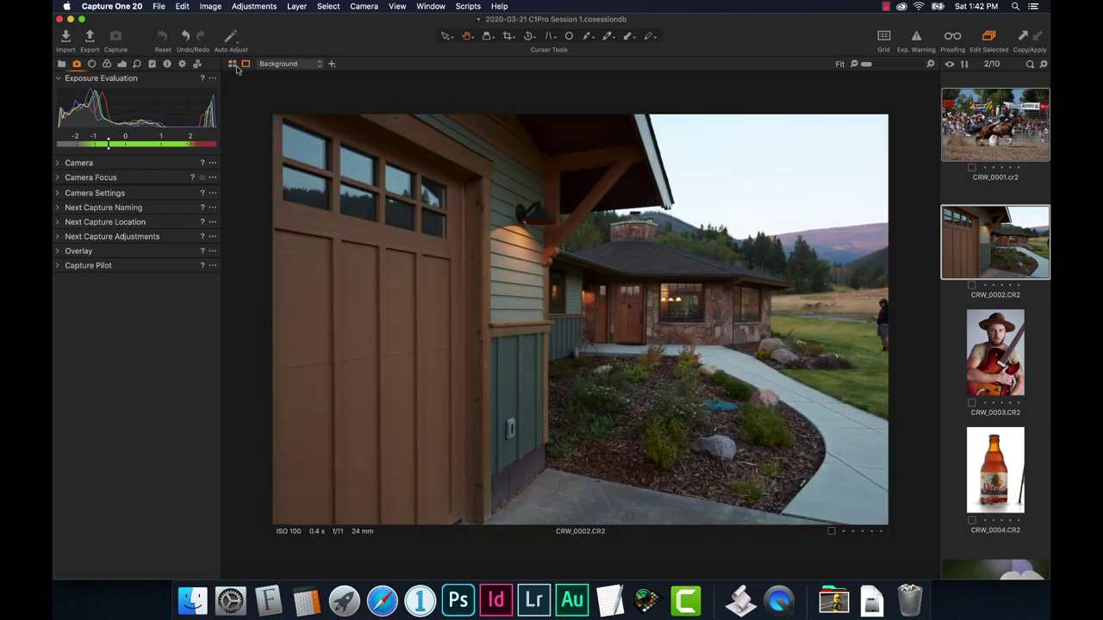
left_click(955, 152)
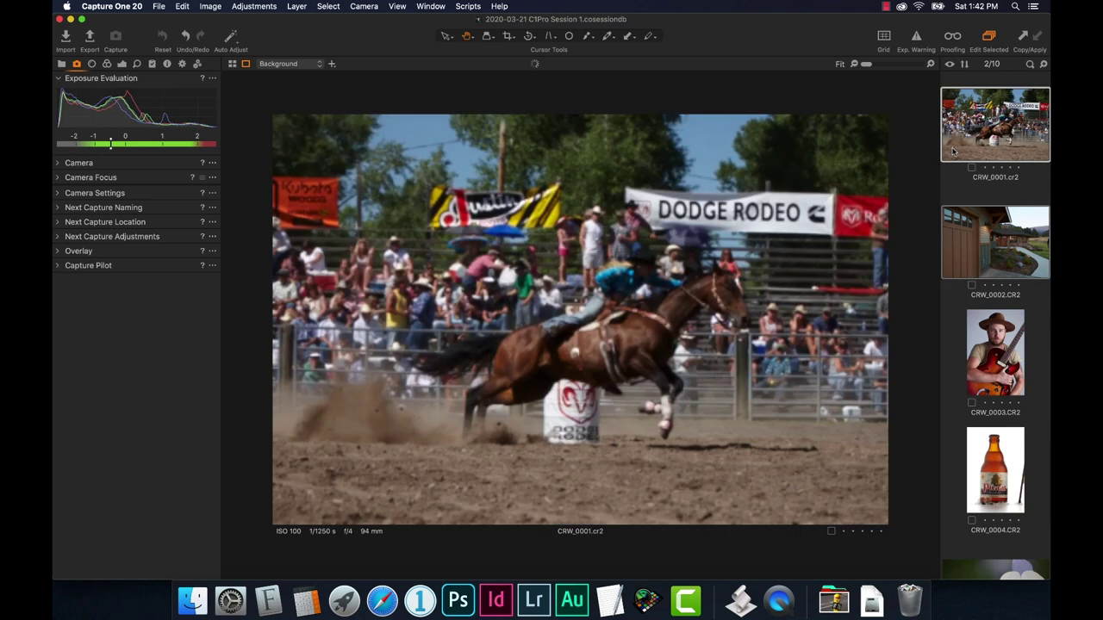
left_click(989, 245)
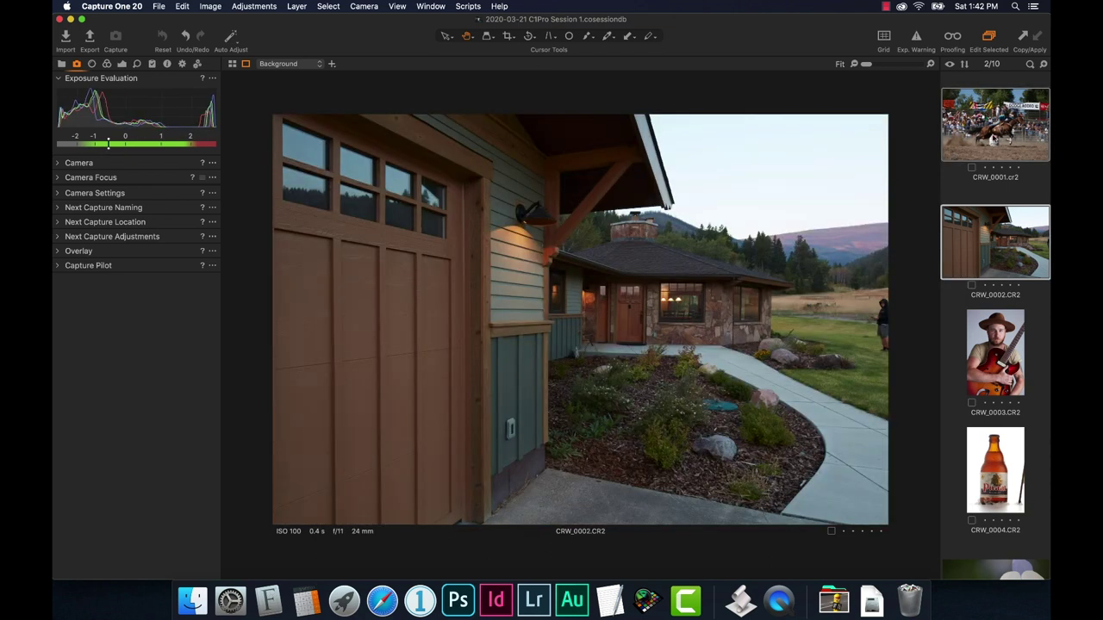
left_click(996, 134)
left_click(1002, 265)
Show CRW_0001 and CRW_0002 together in Multi View, with the rodeo photo as primary.
left_click(998, 148, "super")
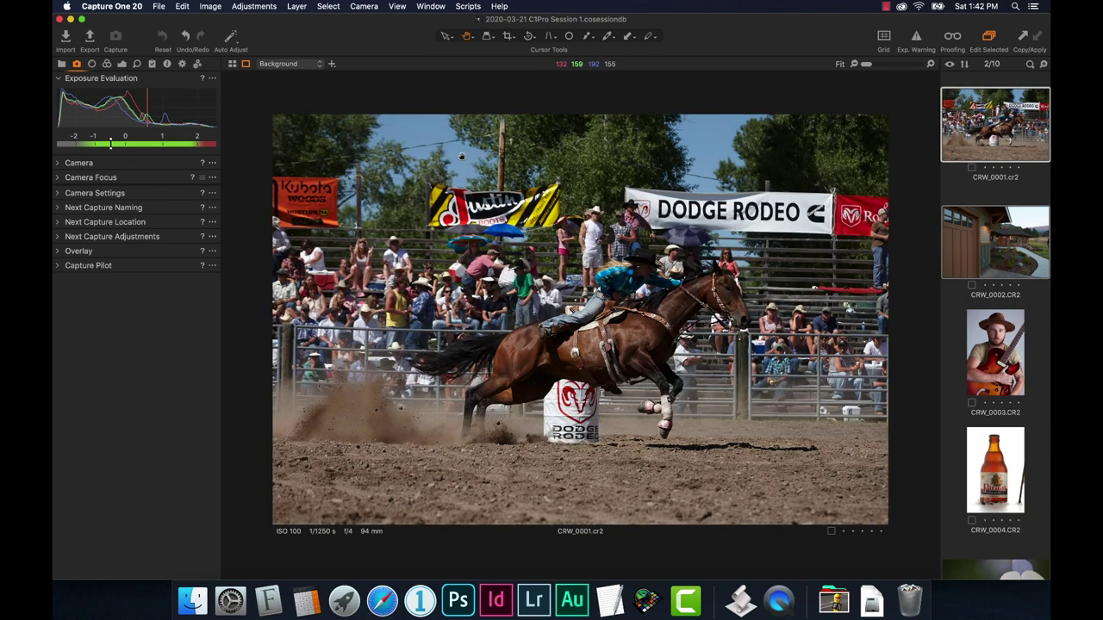
left_click(233, 64)
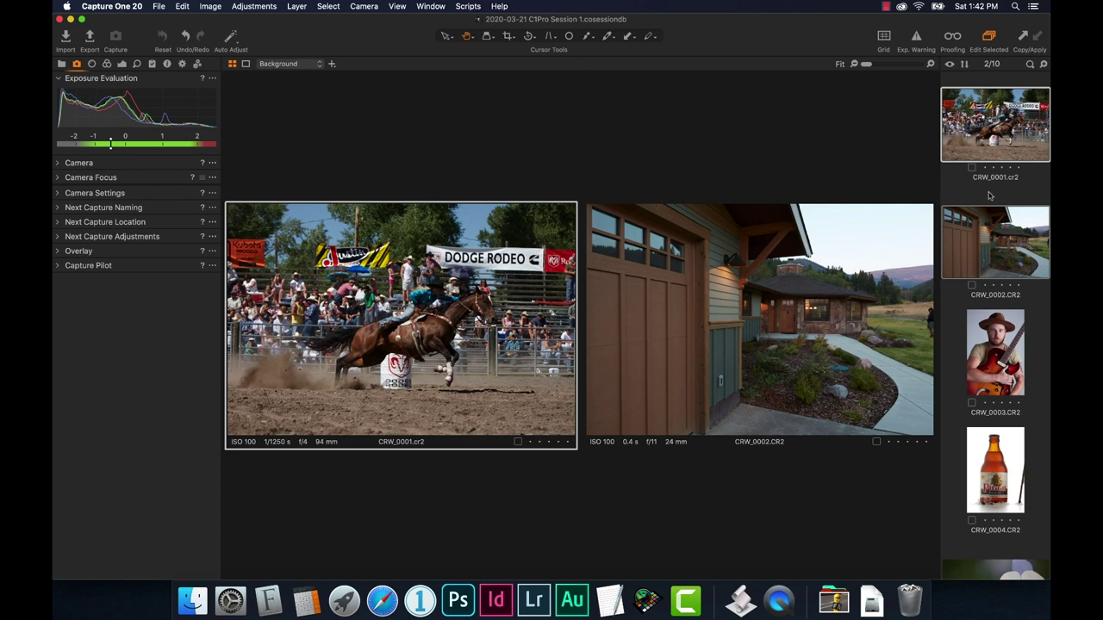
left_click(992, 250)
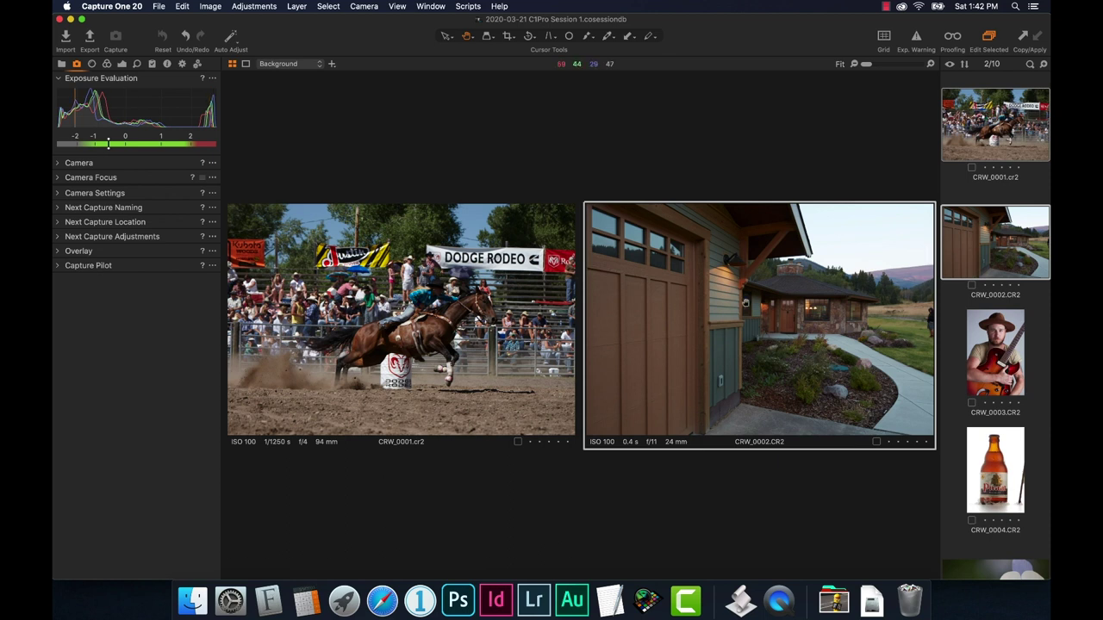
left_click(1024, 147)
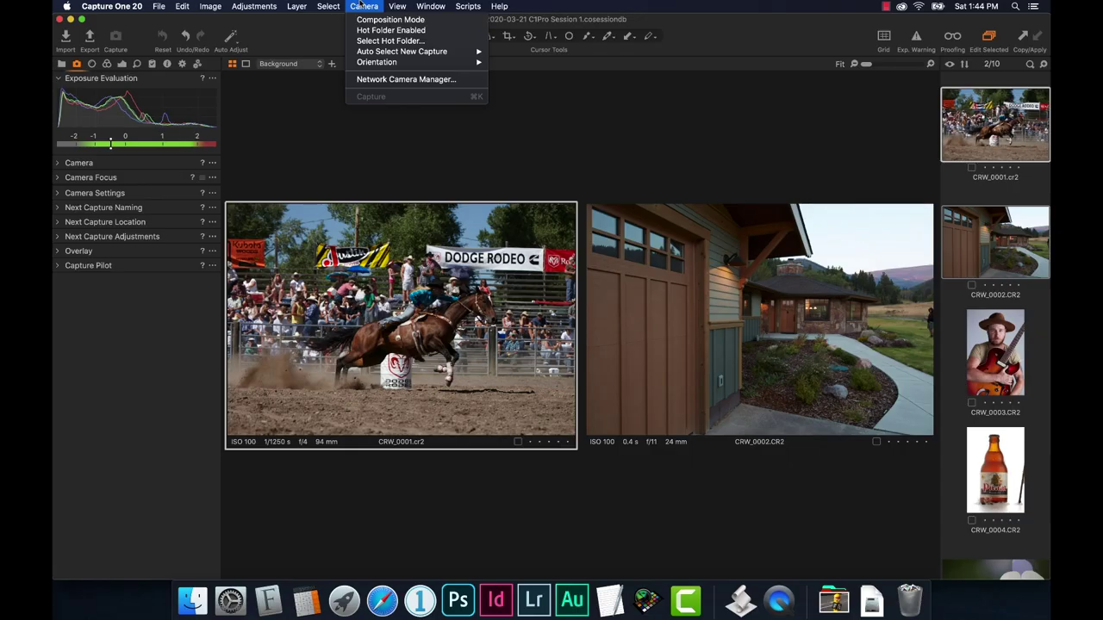
mouse_move(396, 6)
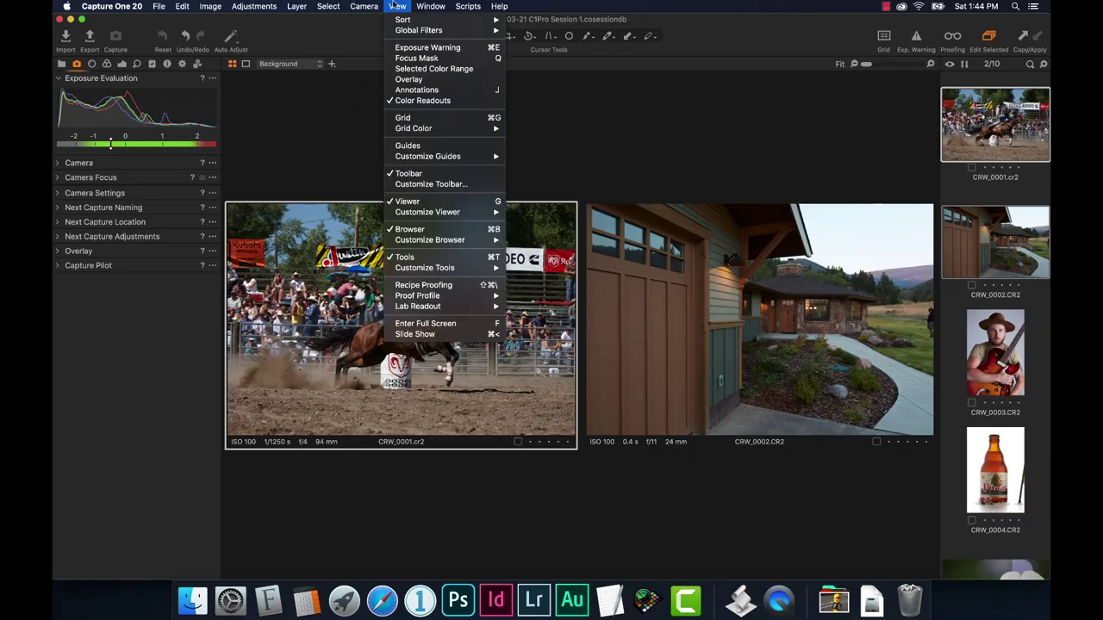
mouse_move(439, 241)
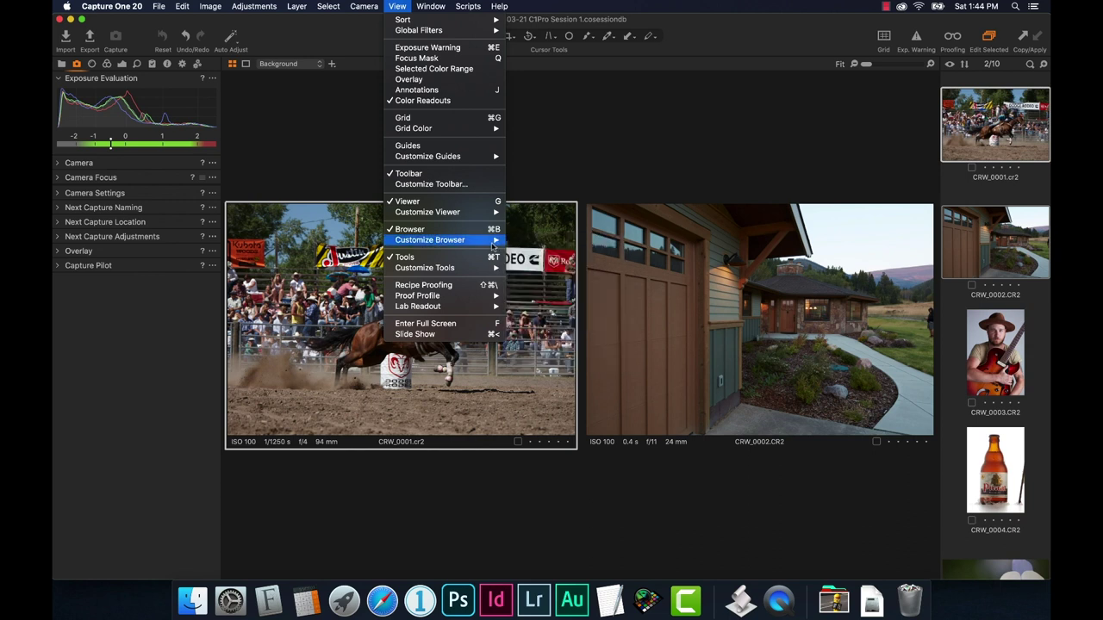
left_click(535, 250)
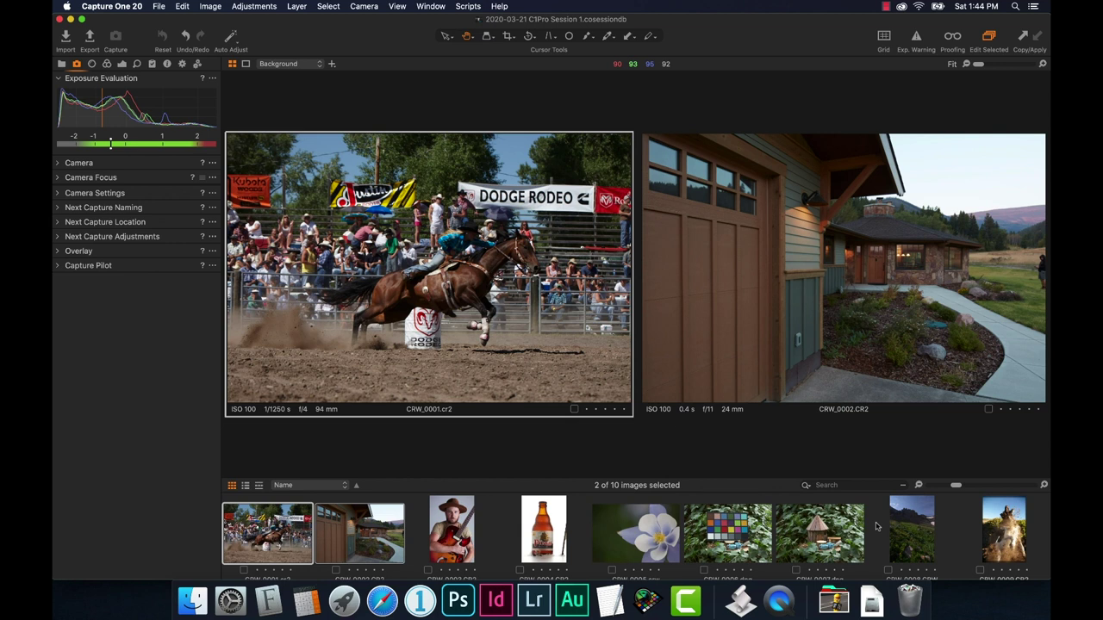
scroll(987, 541, "down", 2)
scroll(986, 540, "up", 2)
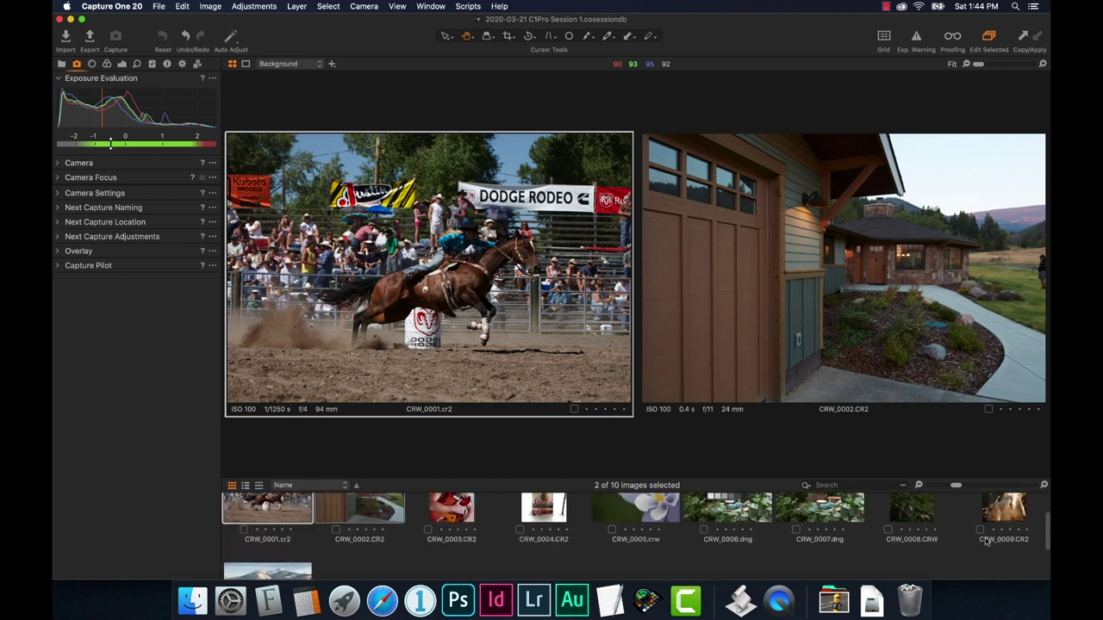
scroll(986, 540, "down", 3)
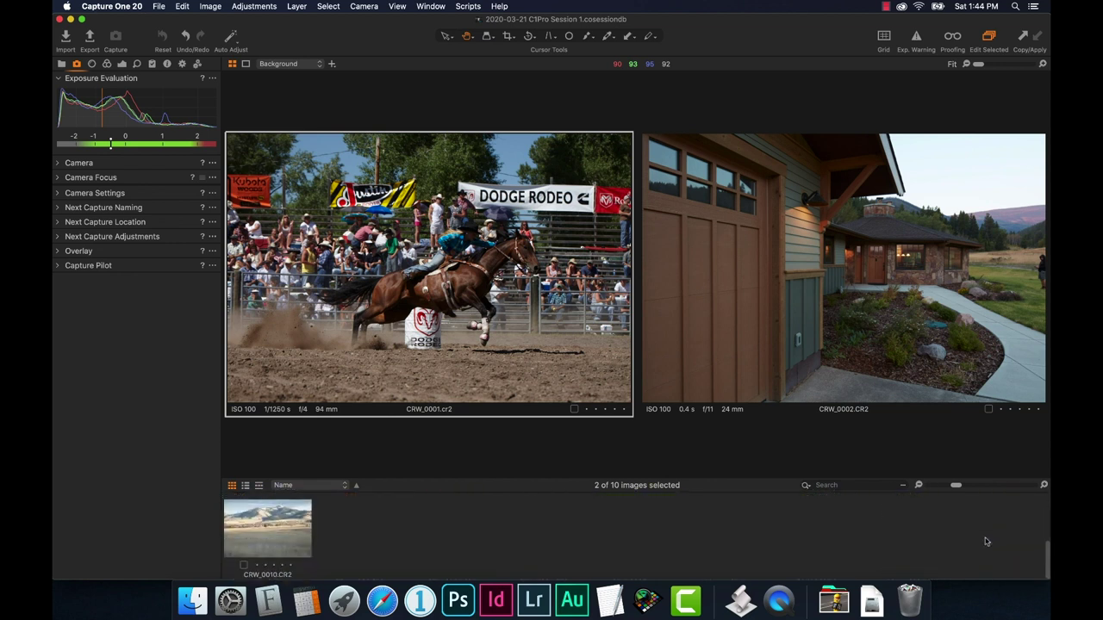
scroll(921, 515, "up", 3)
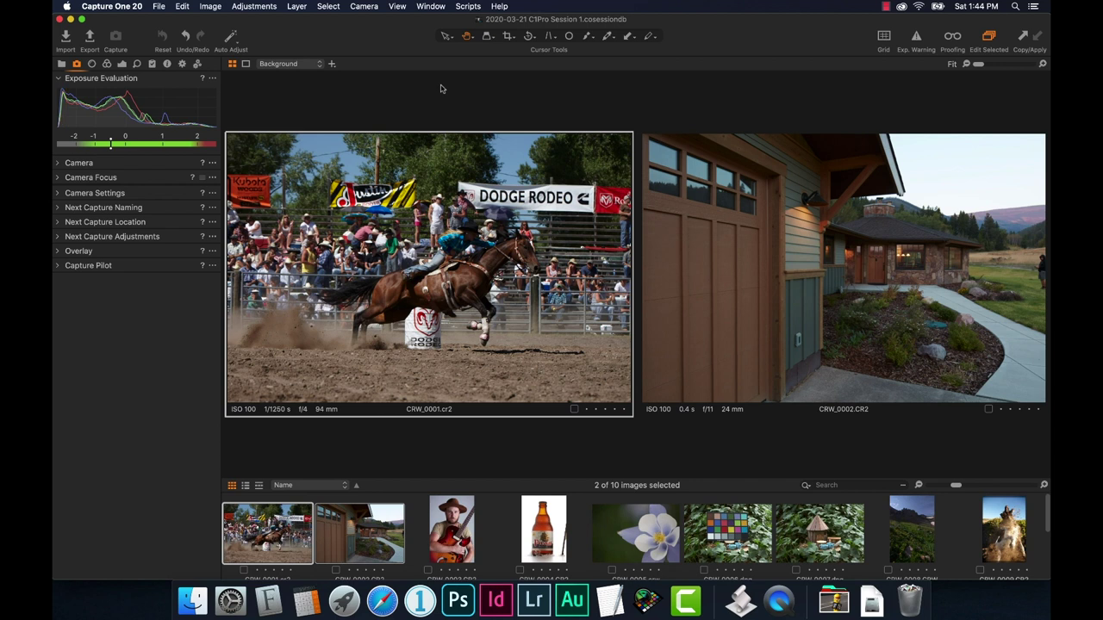
left_click(395, 6)
mouse_move(433, 214)
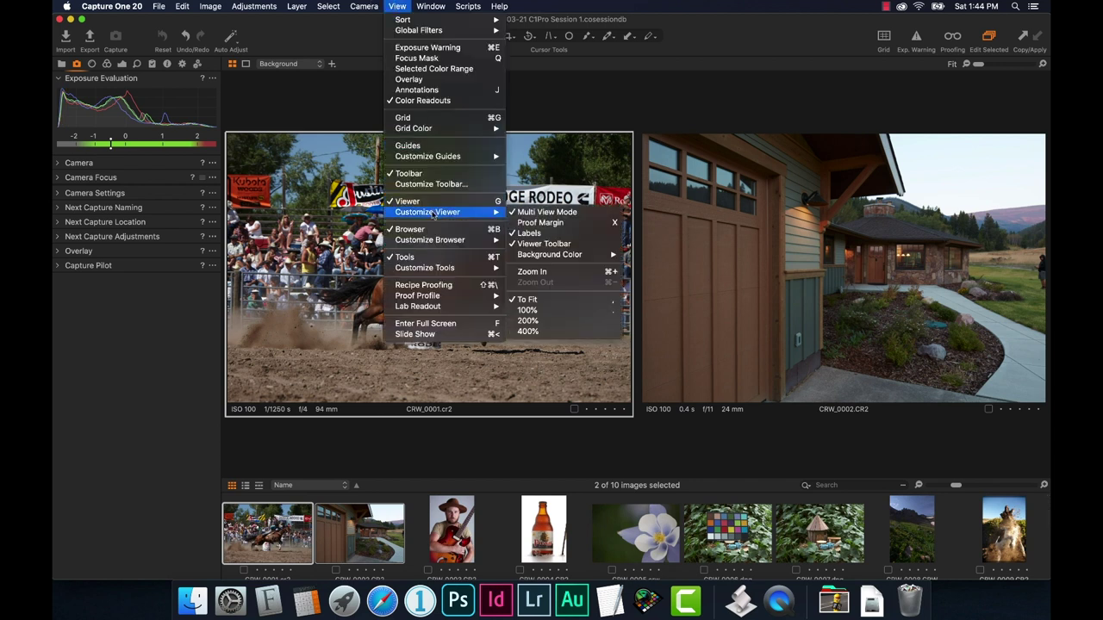
mouse_move(437, 241)
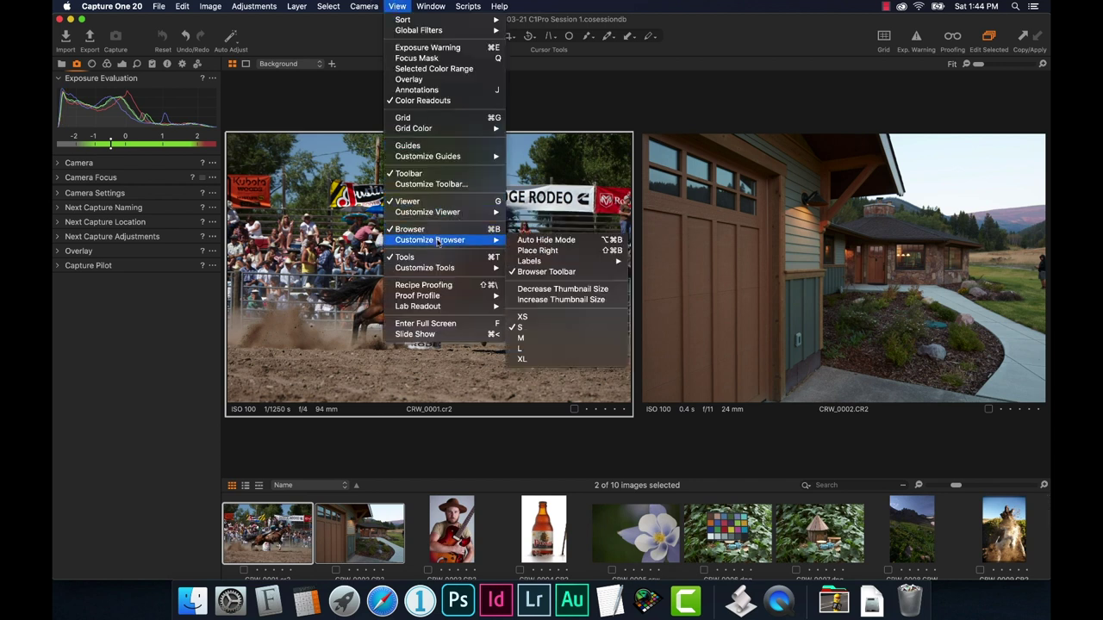
left_click(538, 251)
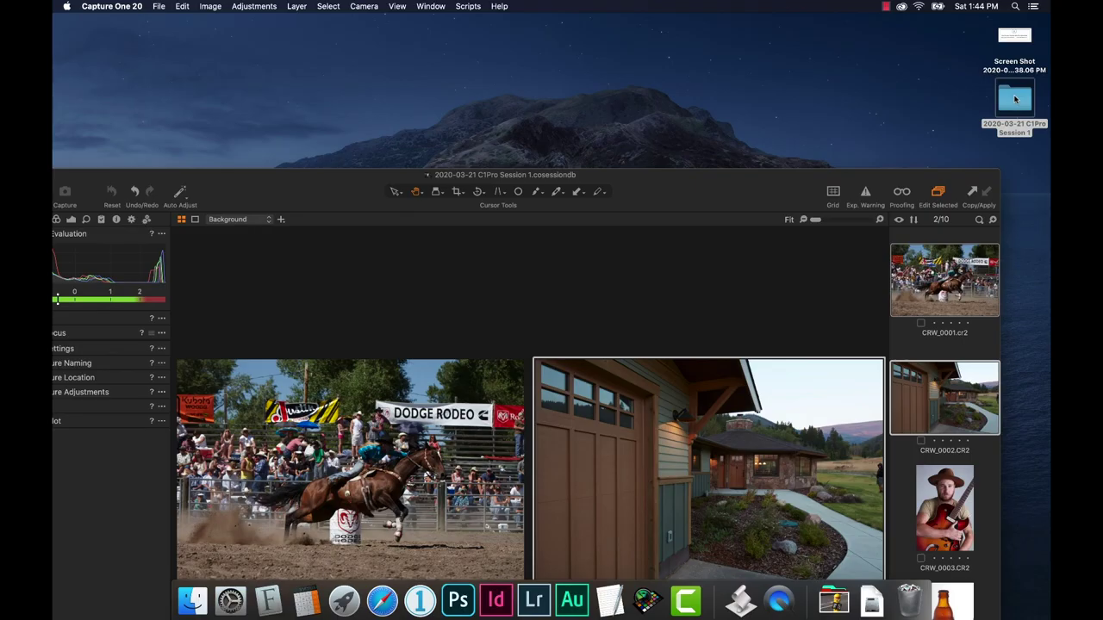
double_click(1016, 100)
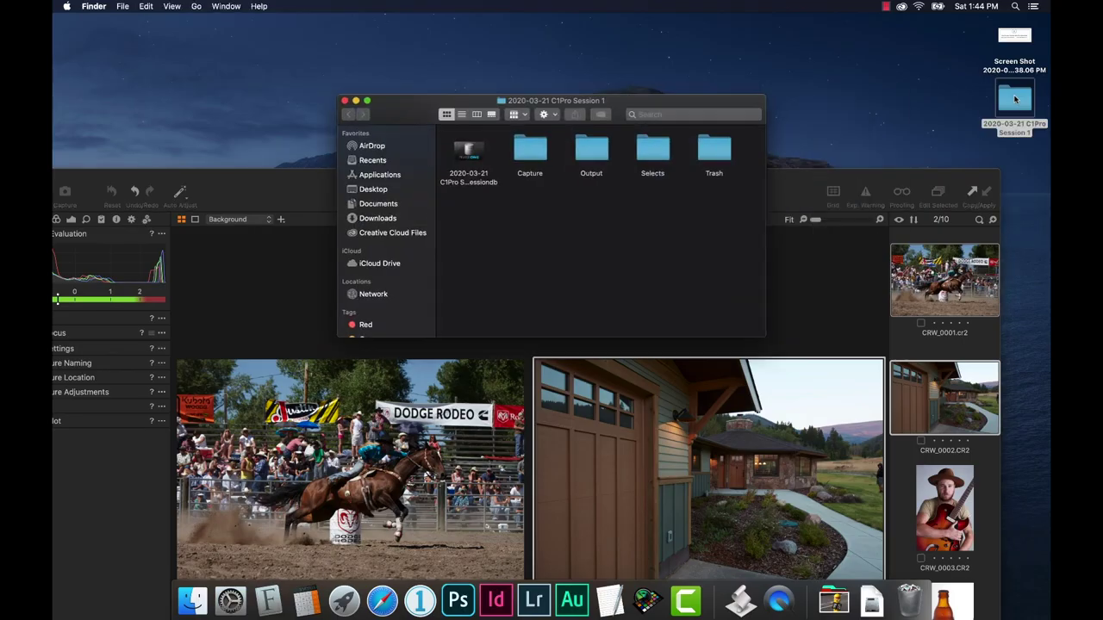
left_click(533, 153)
double_click(533, 152)
left_click_drag(602, 102, 614, 74)
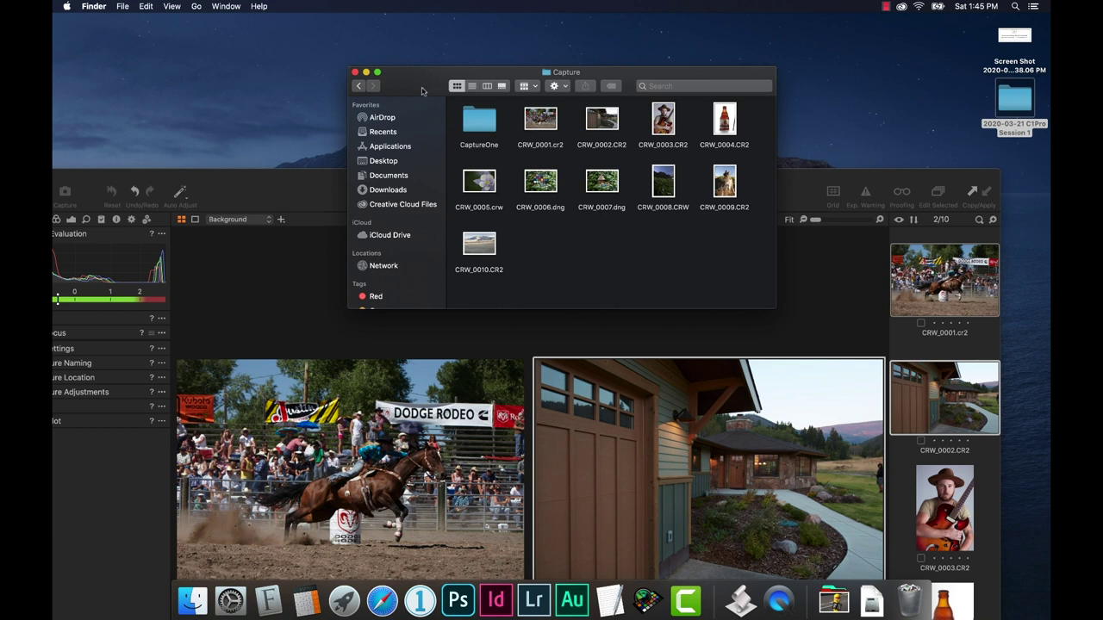
left_click(359, 86)
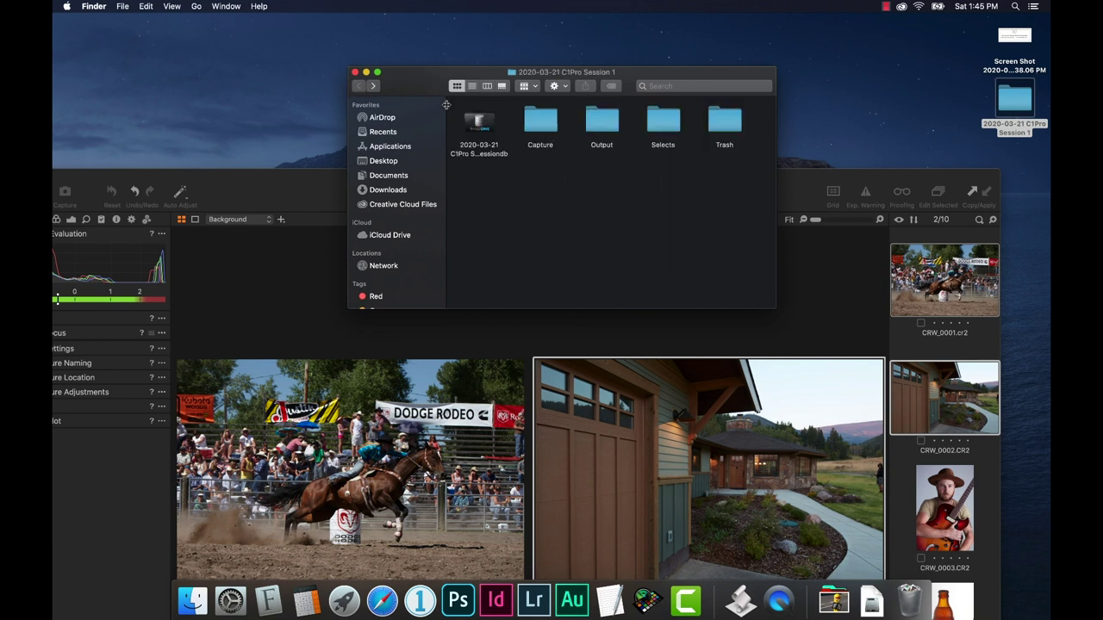
left_click(355, 73)
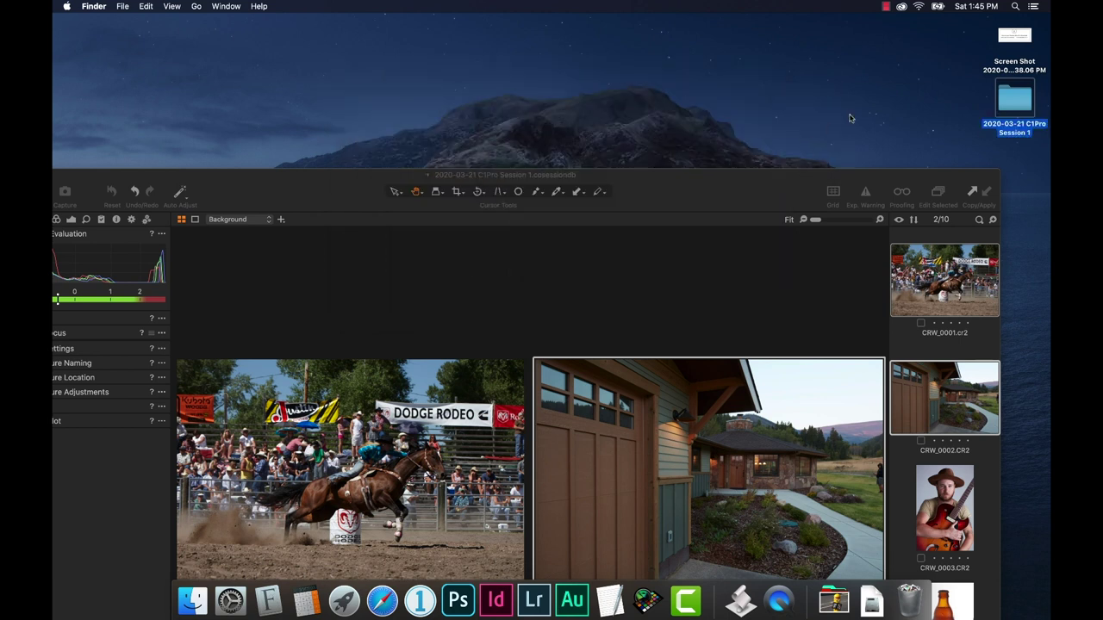
left_click(763, 194)
left_click_drag(763, 194, 816, 28)
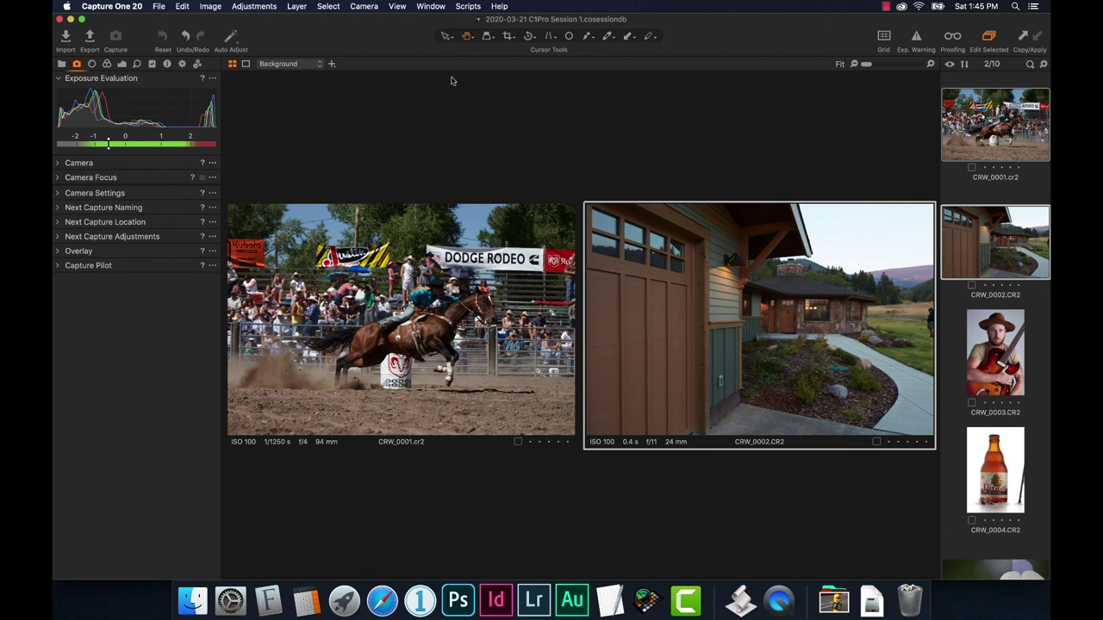
Select only the rodeo photo CRW_0001 and bring up the Lens Correction, Crop and Keystone tools.
left_click(1031, 196)
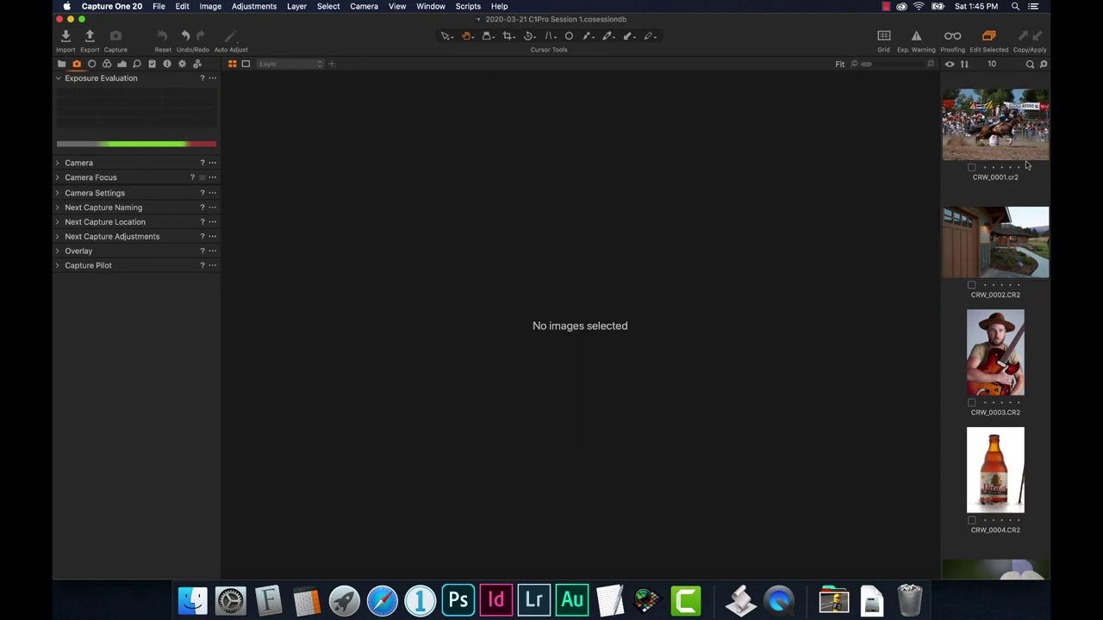
left_click(1021, 153)
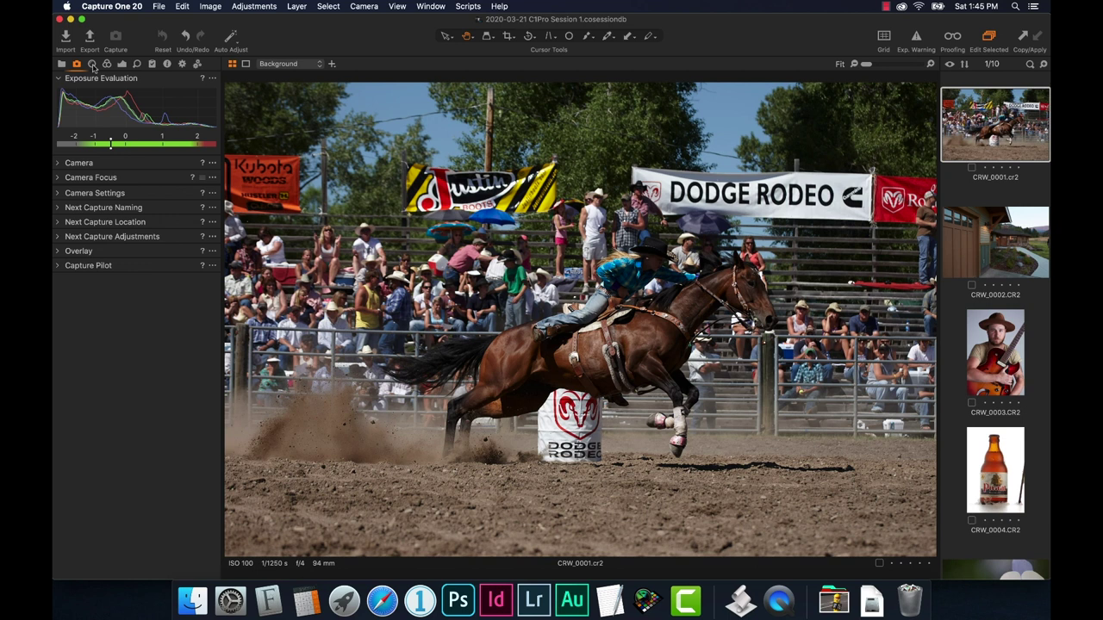
left_click(92, 65)
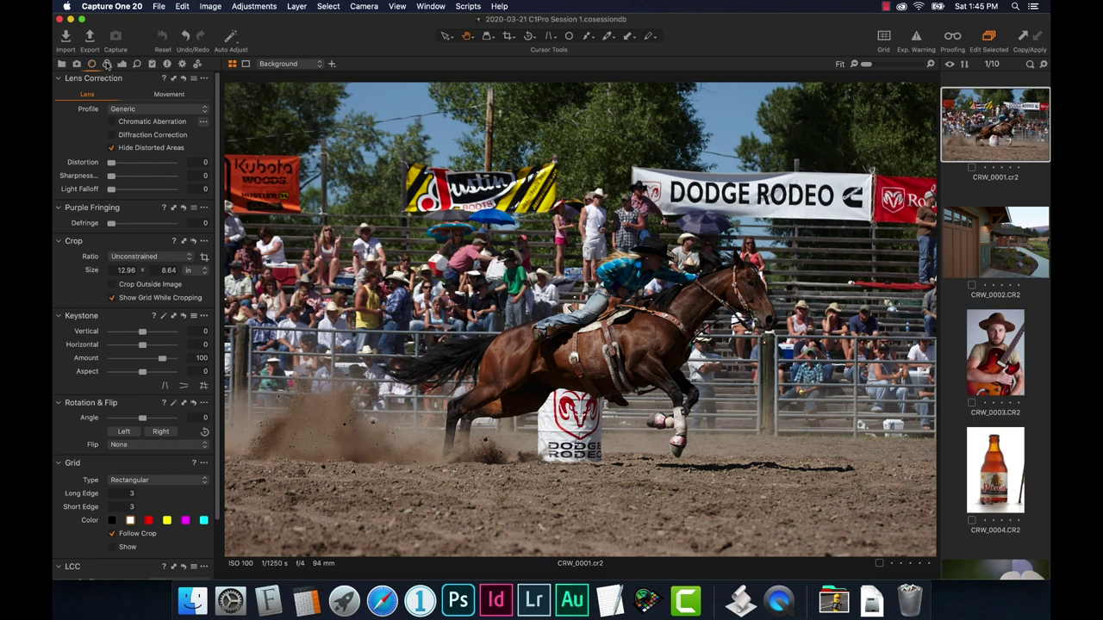
On the Color tab, collapse Layers, Base Characteristics, White Balance and Color Balance.
left_click(106, 64)
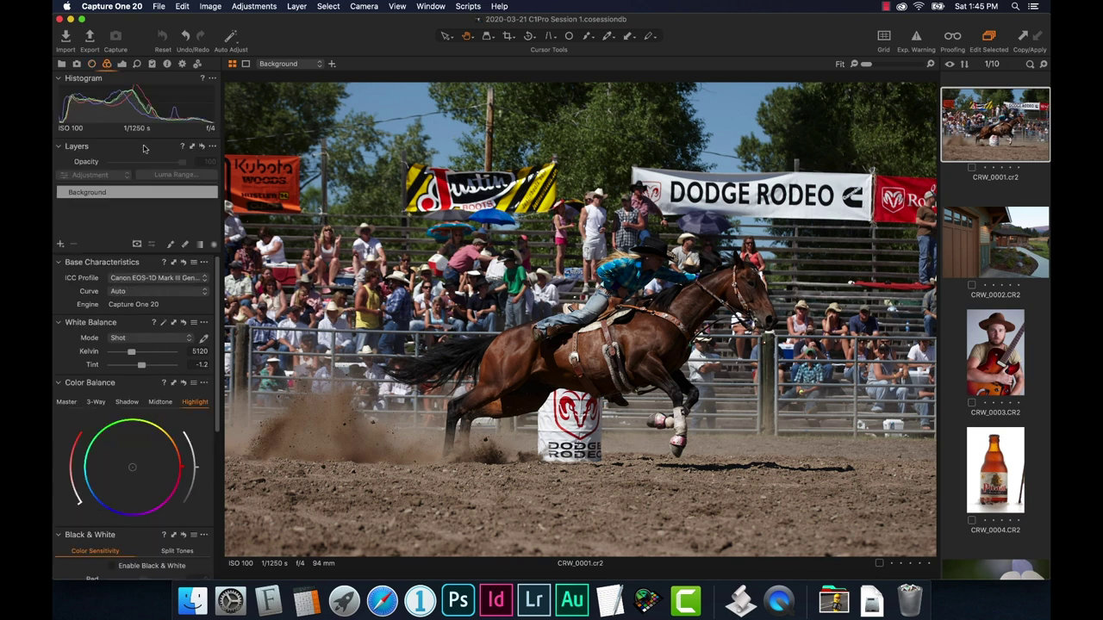
left_click(58, 148)
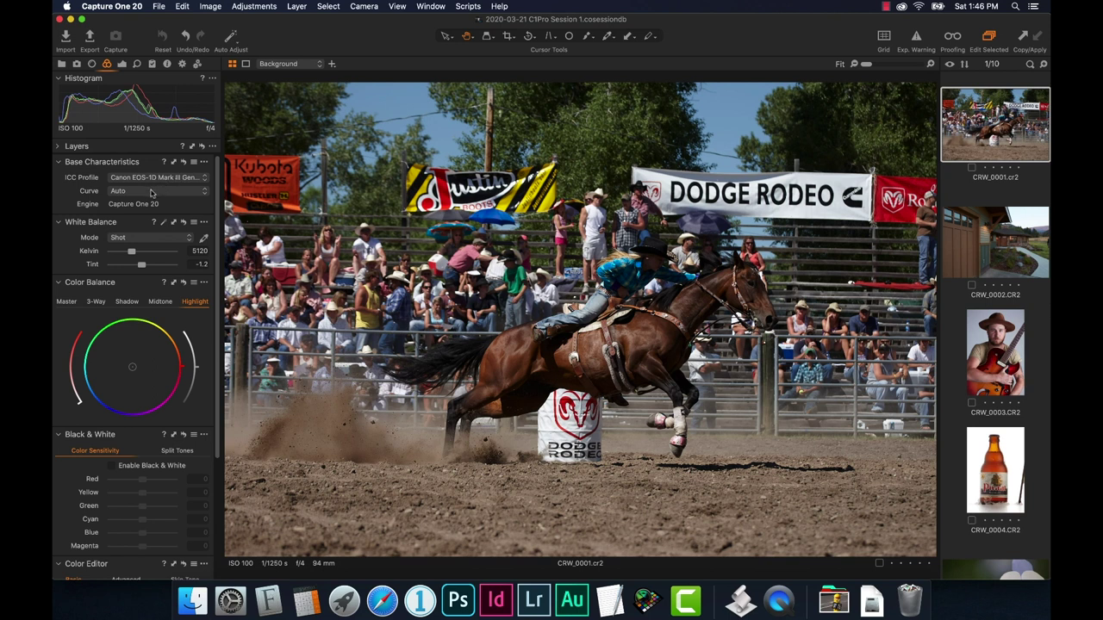
left_click(59, 164)
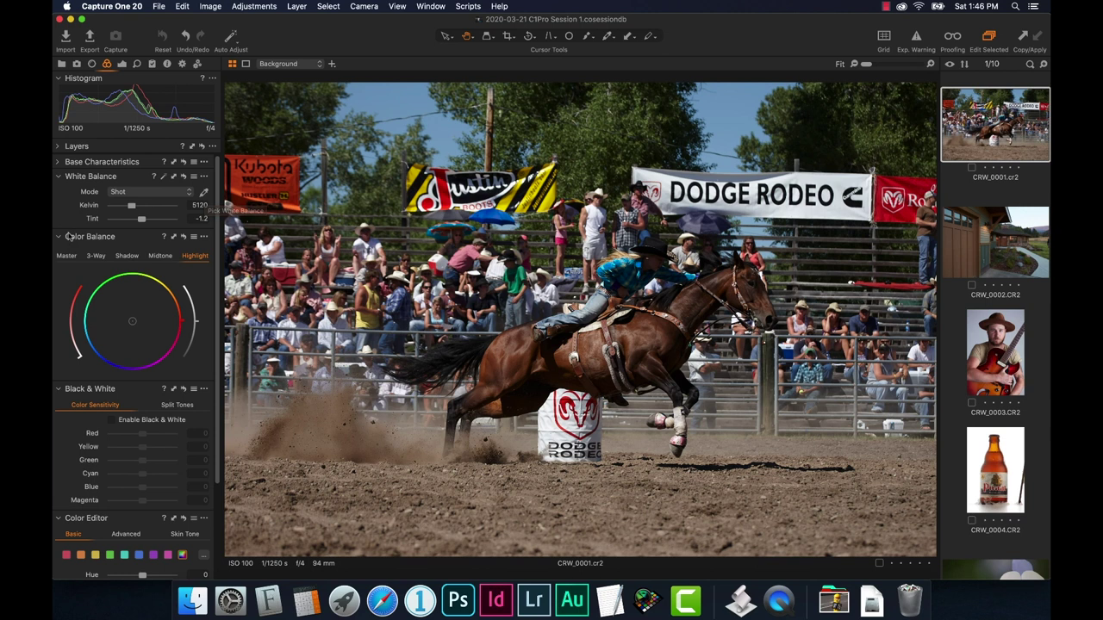
left_click(60, 176)
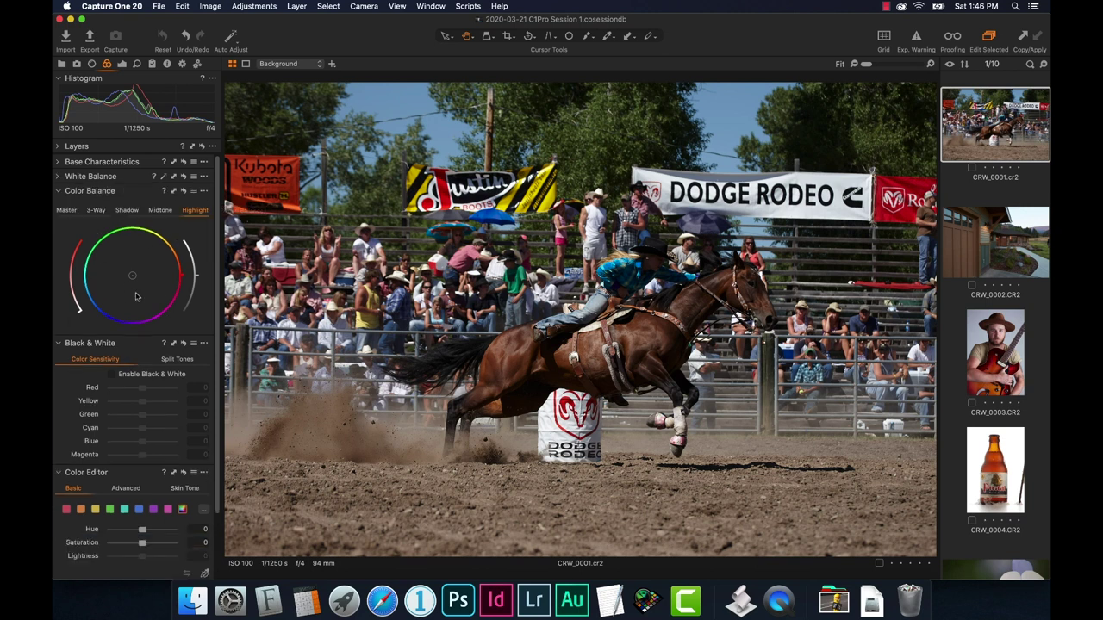
left_click(95, 211)
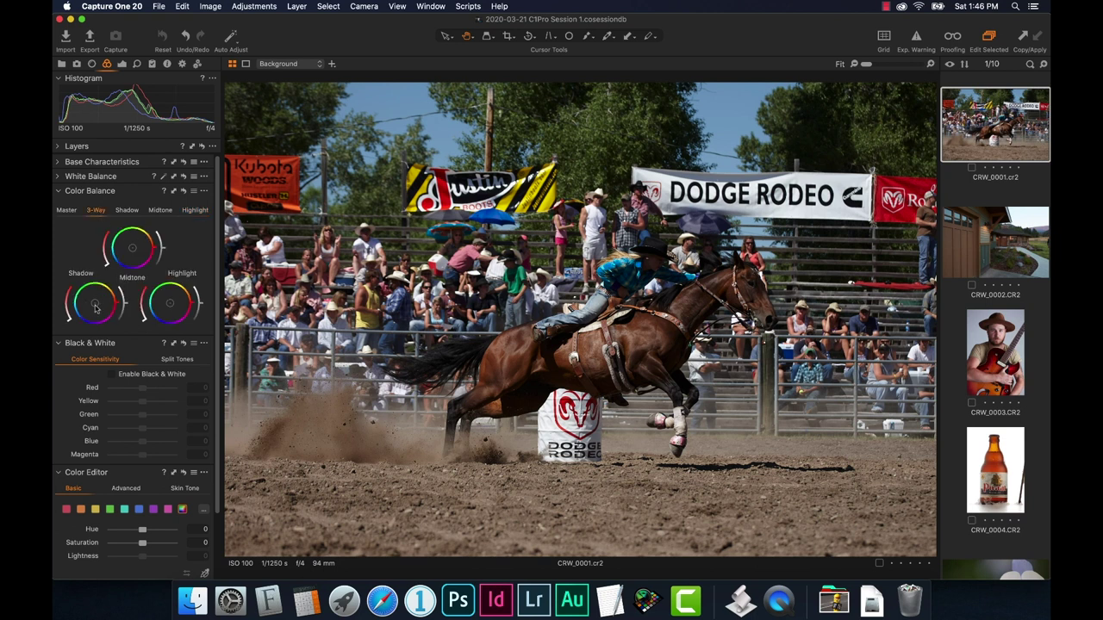
left_click(59, 193)
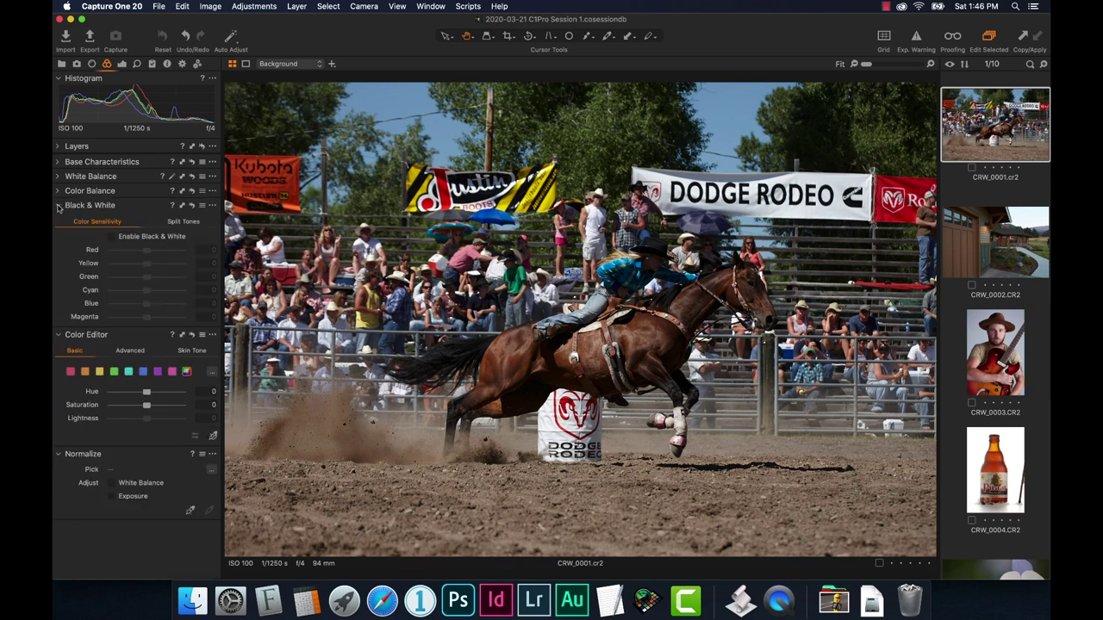
Toggle Black & White on and off, then collapse Black & White, Color Editor and Normalize.
left_click(110, 236)
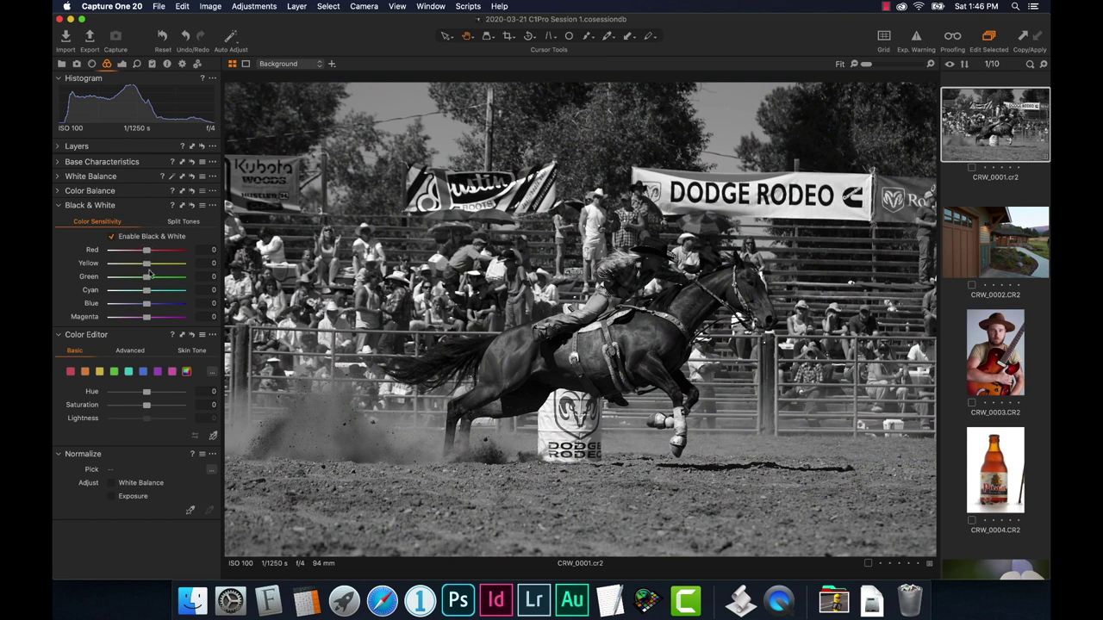
left_click(110, 238)
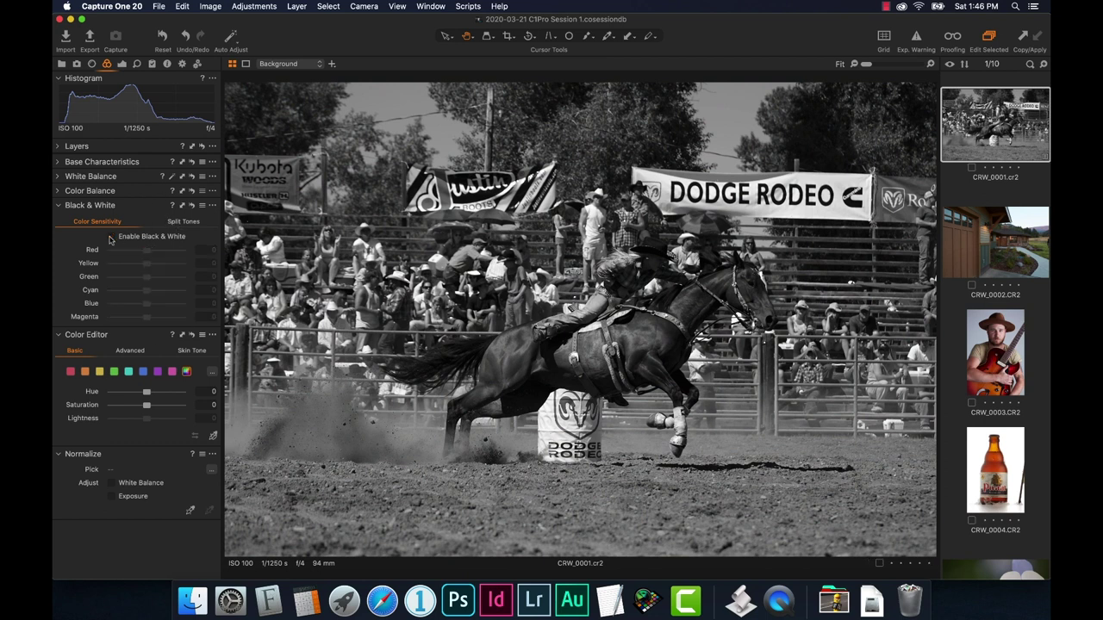
left_click(64, 207)
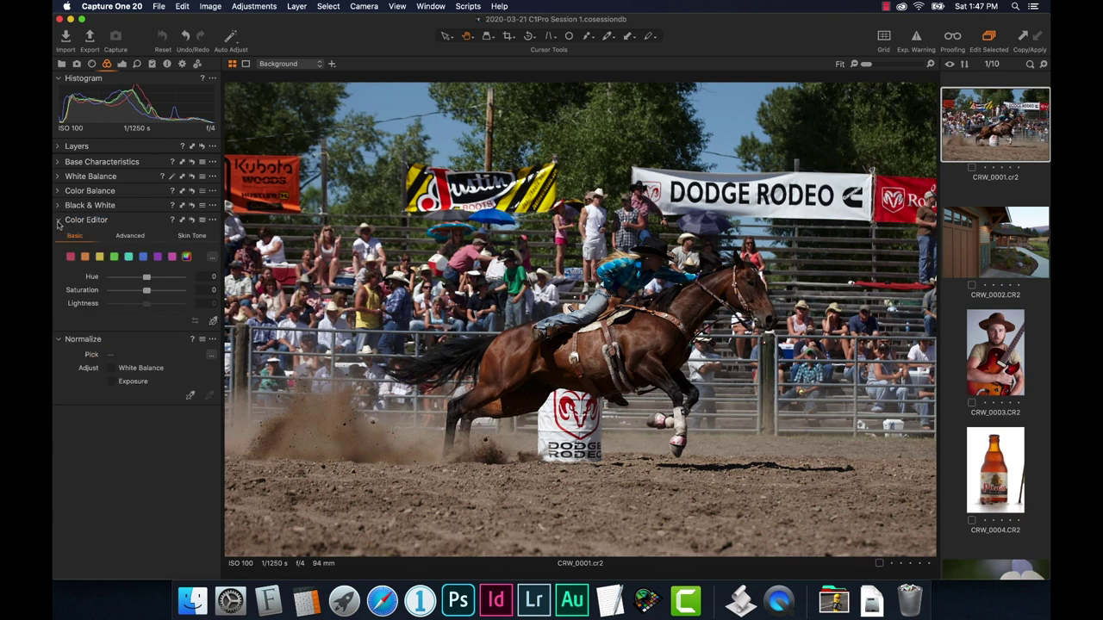
left_click(58, 221)
left_click(59, 235)
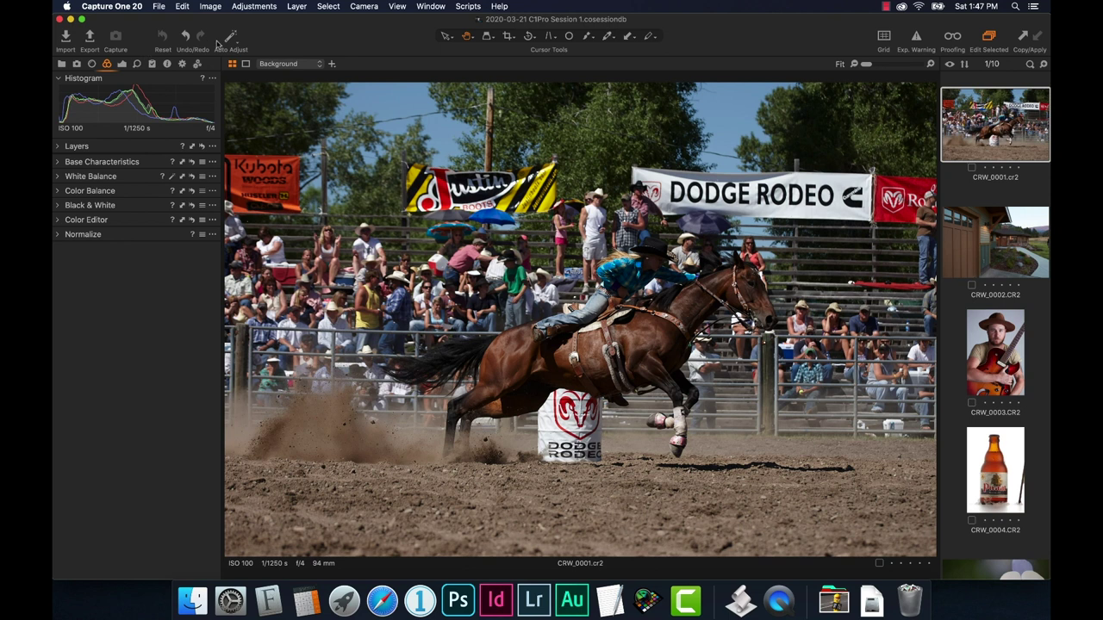
On the Exposure tab, collapse Layers and White Balance to reveal Exposure, HDR, Levels and Curve.
left_click(121, 65)
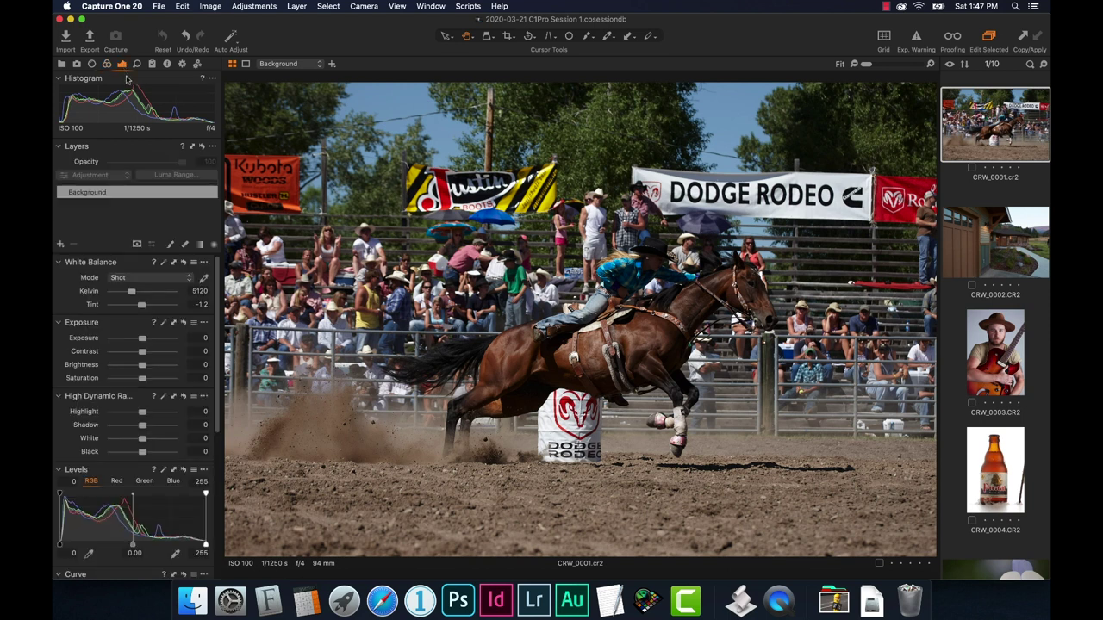
left_click(59, 148)
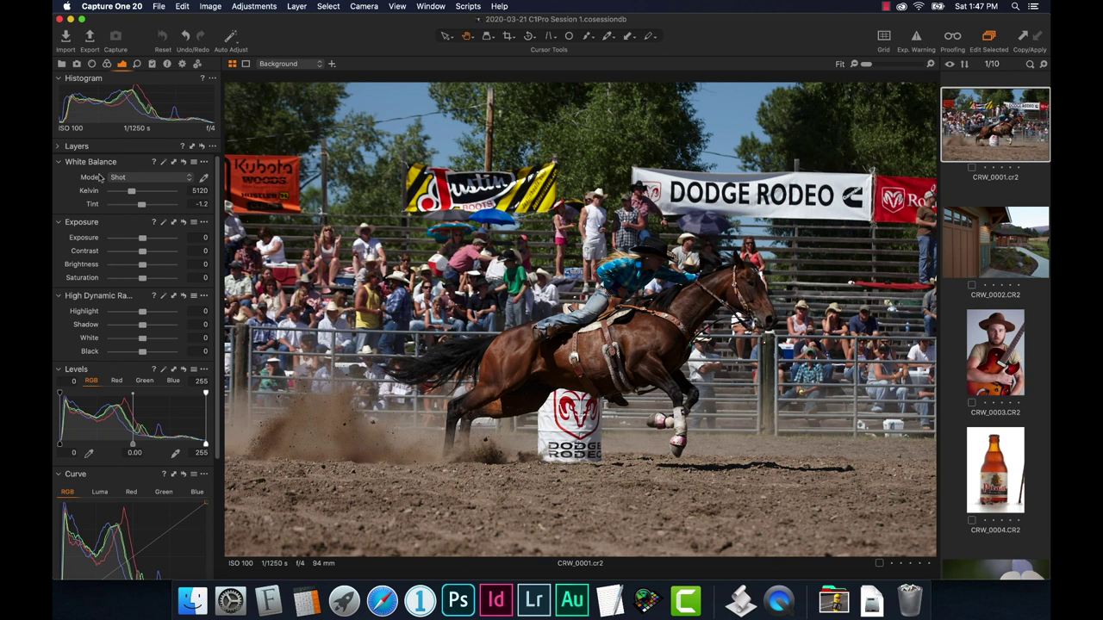
left_click(59, 162)
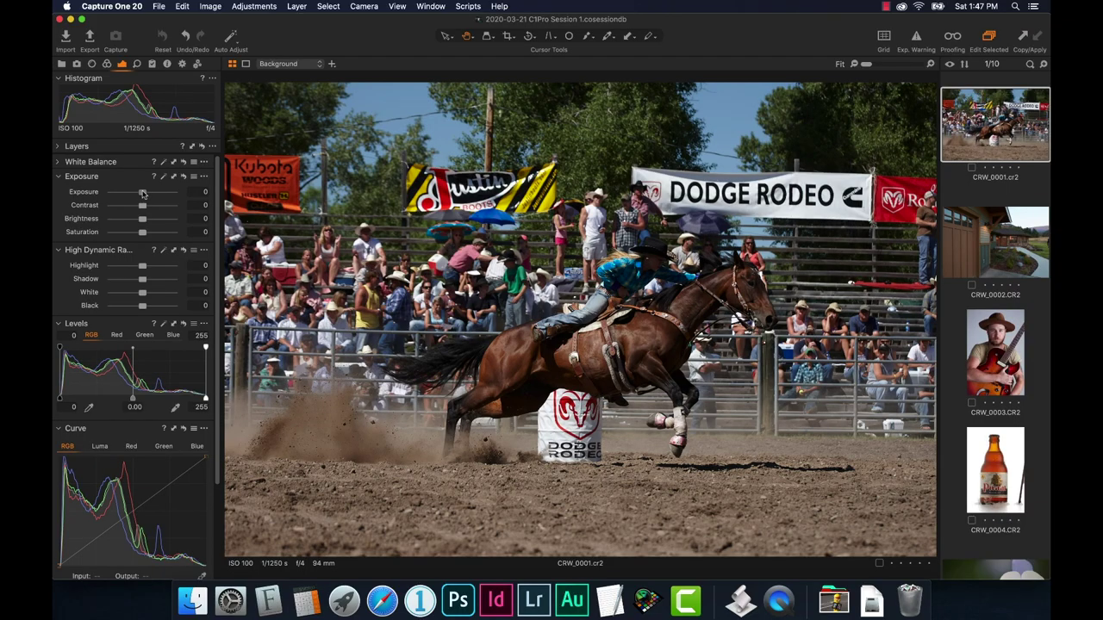
Set Exposure 1.01, Contrast 7, Saturation 14, and HDR Shadow 36 on the rodeo photo.
left_click_drag(143, 193, 147, 234)
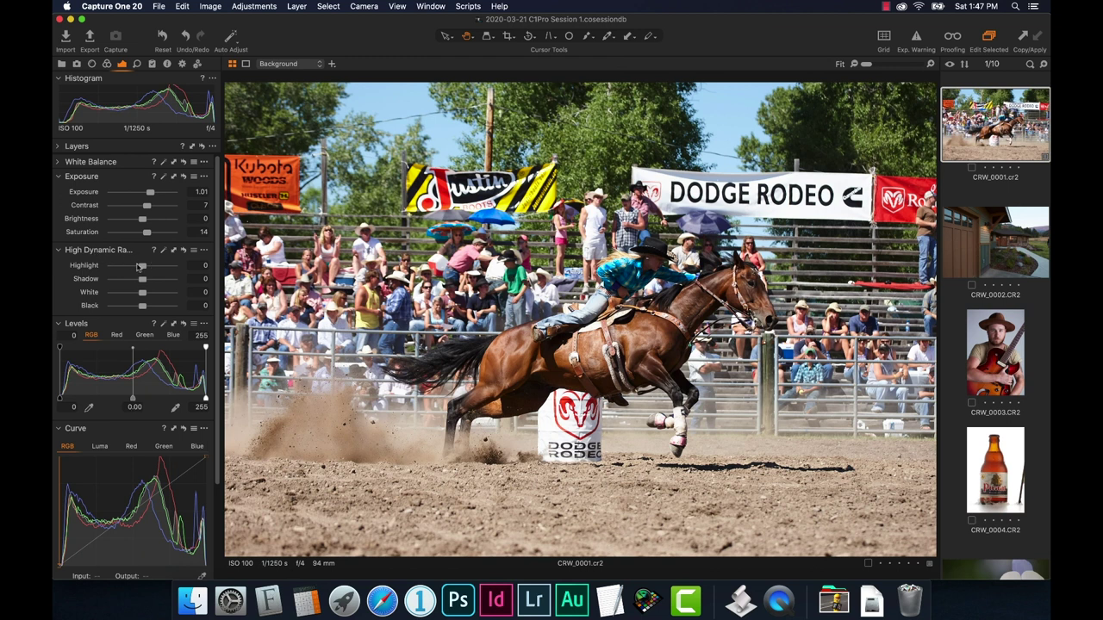
left_click_drag(143, 282, 155, 280)
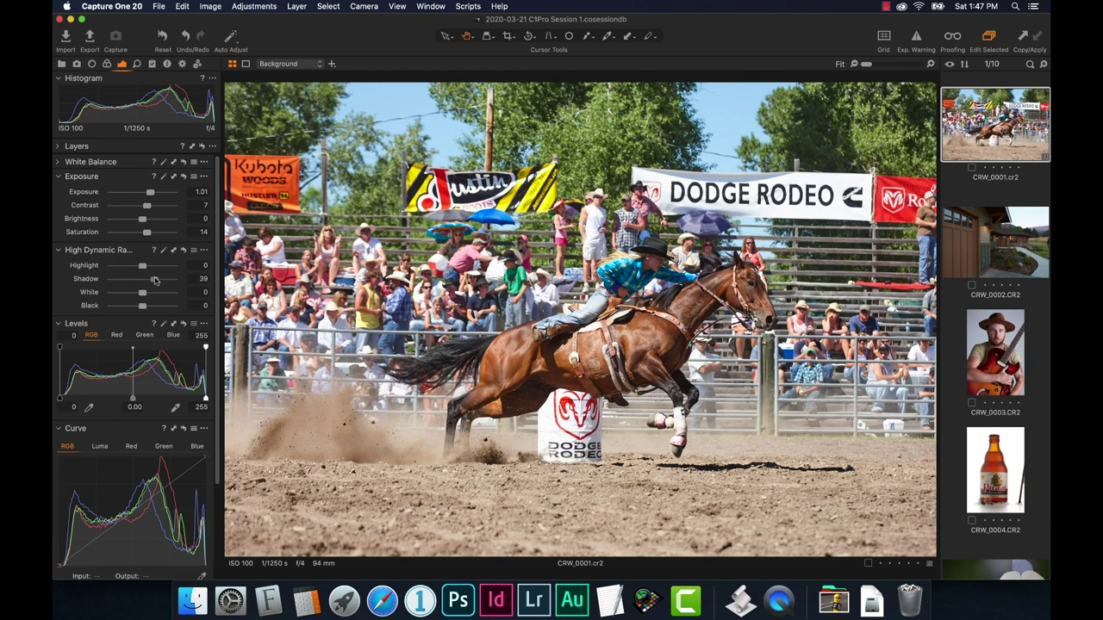
left_click_drag(154, 280, 153, 281)
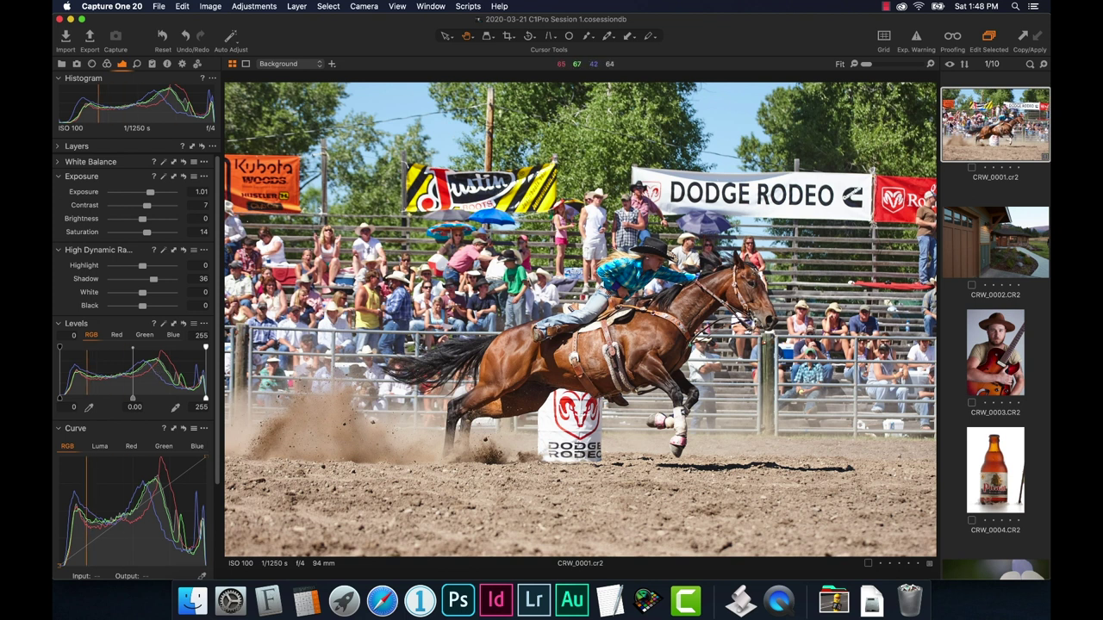
Rename the rodeo photo to Rodeo-001 in the filmstrip.
double_click(988, 179)
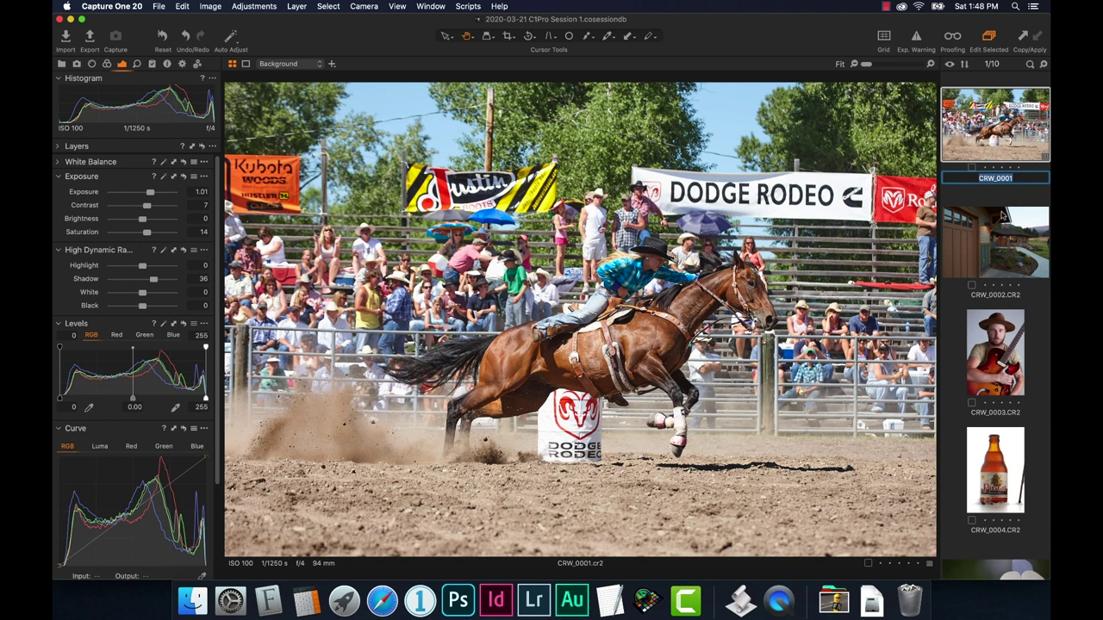
type("Rodeo-001")
key("Return")
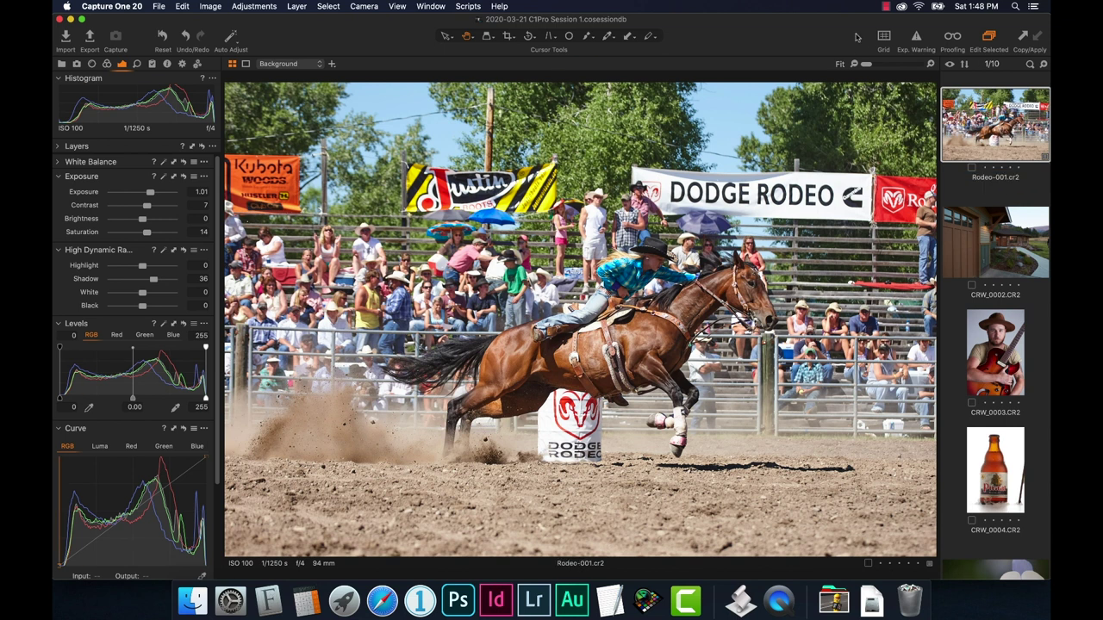
Open the 2020-03-21 C1Pro session's Capture folder in Finder and select Rodeo-001.cr2.
left_click_drag(841, 36, 841, 153)
double_click(1014, 99)
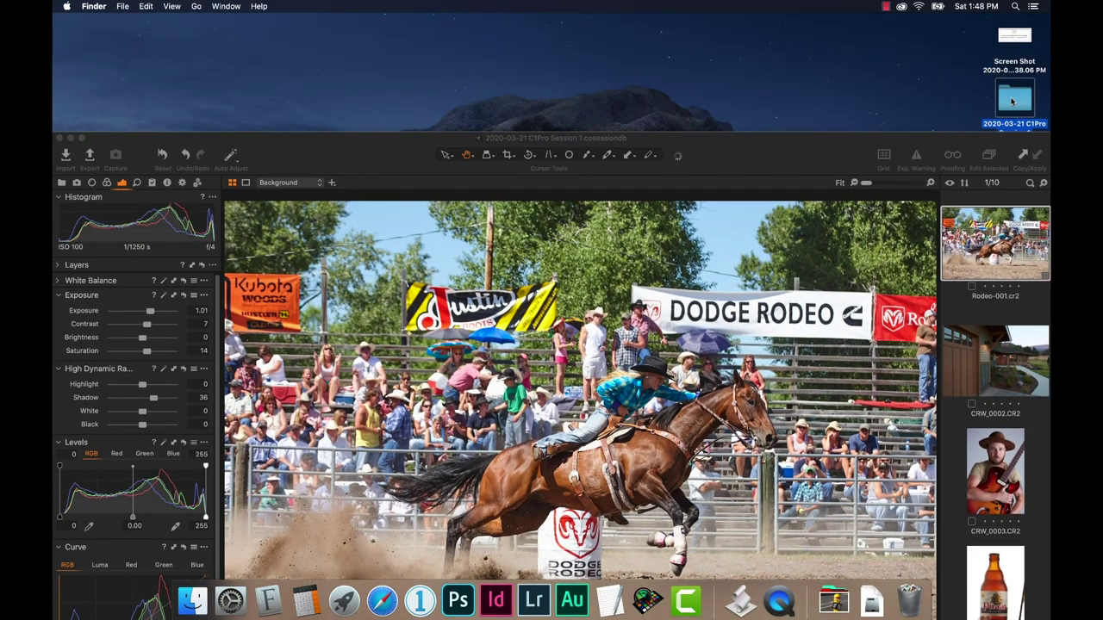
double_click(536, 120)
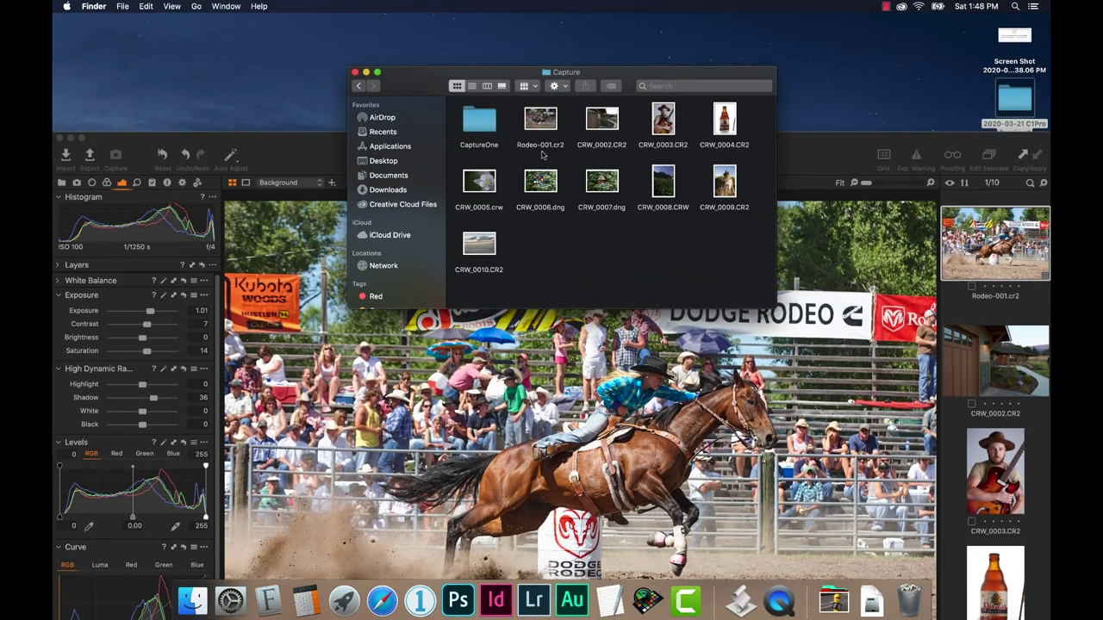
left_click(536, 125)
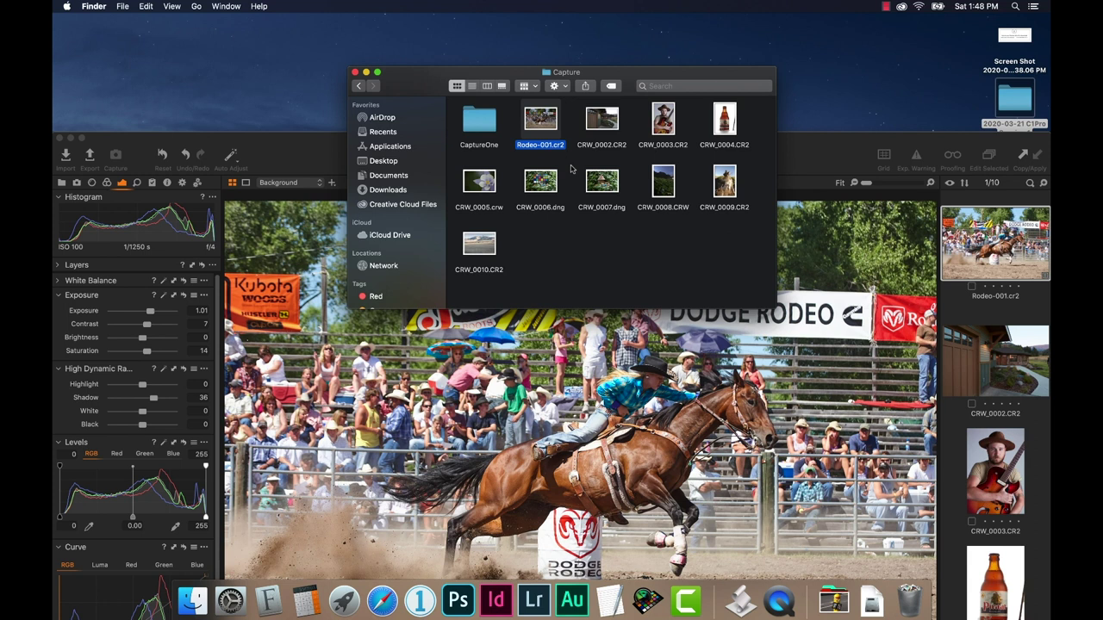